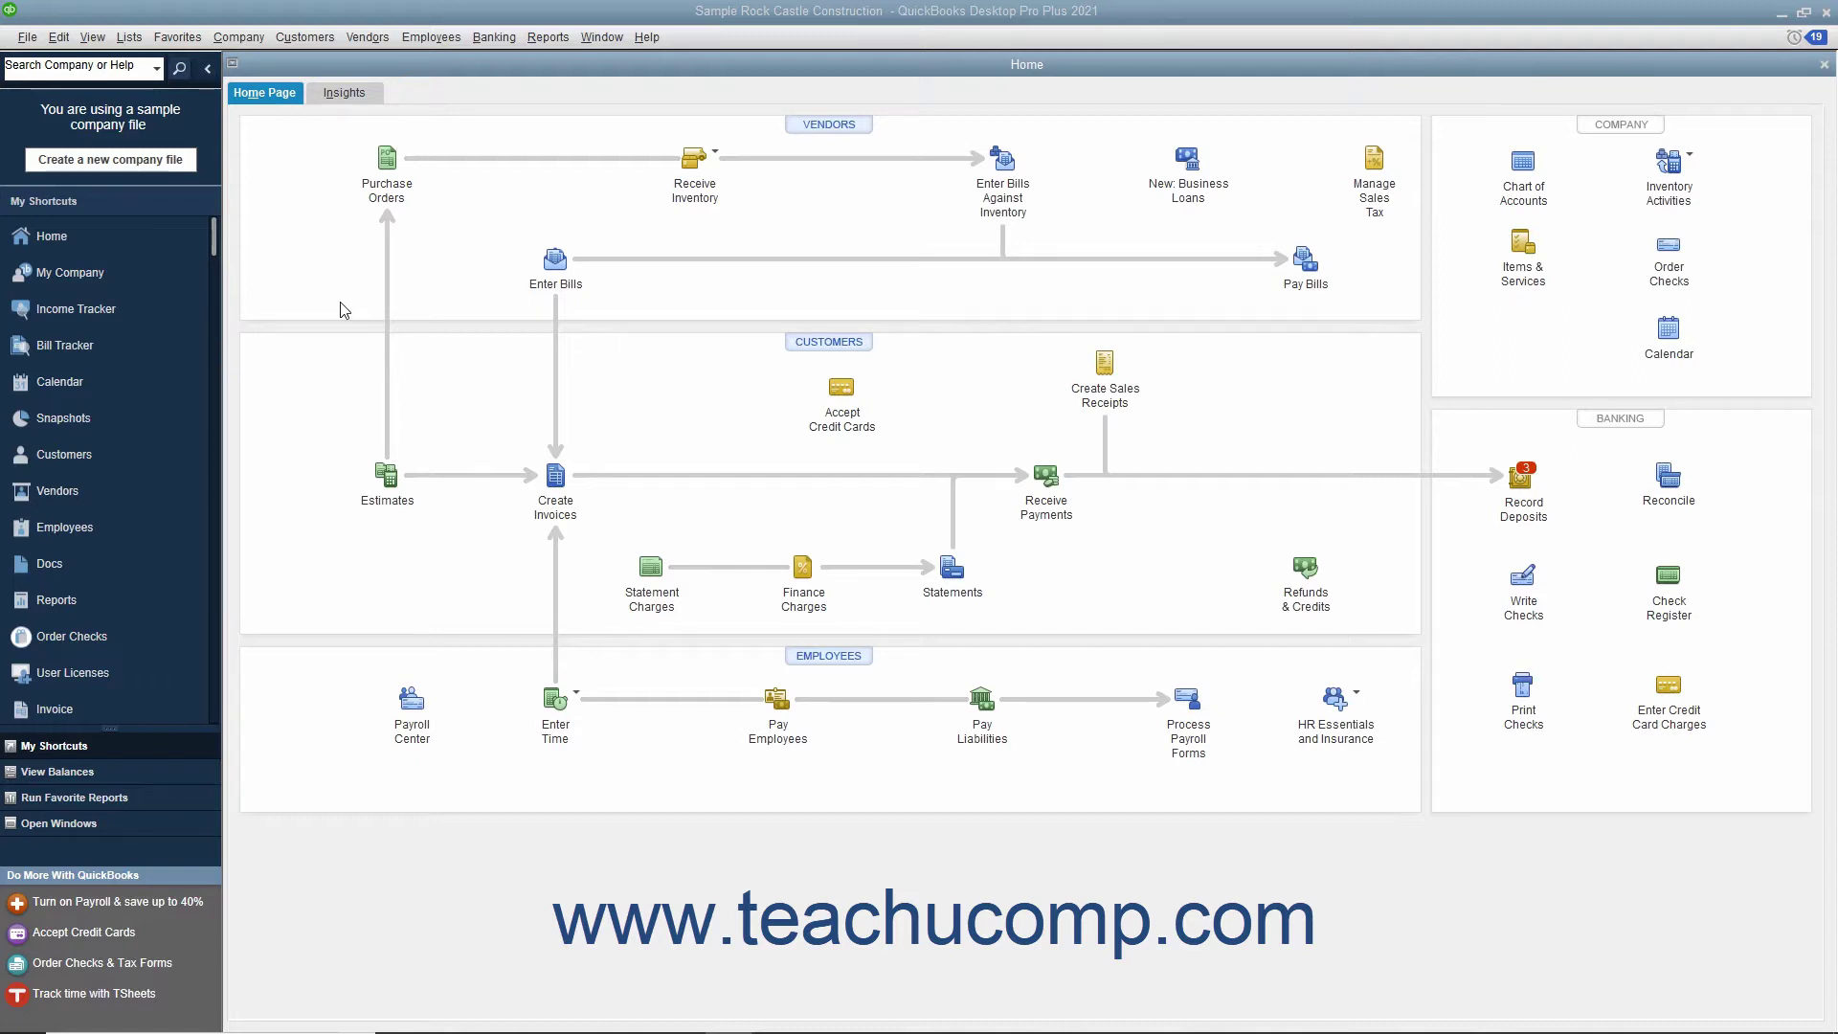
Step: Start a portable company file copy of Rock Castle Construction via Create Copy
left_click(28, 39)
left_click(58, 139)
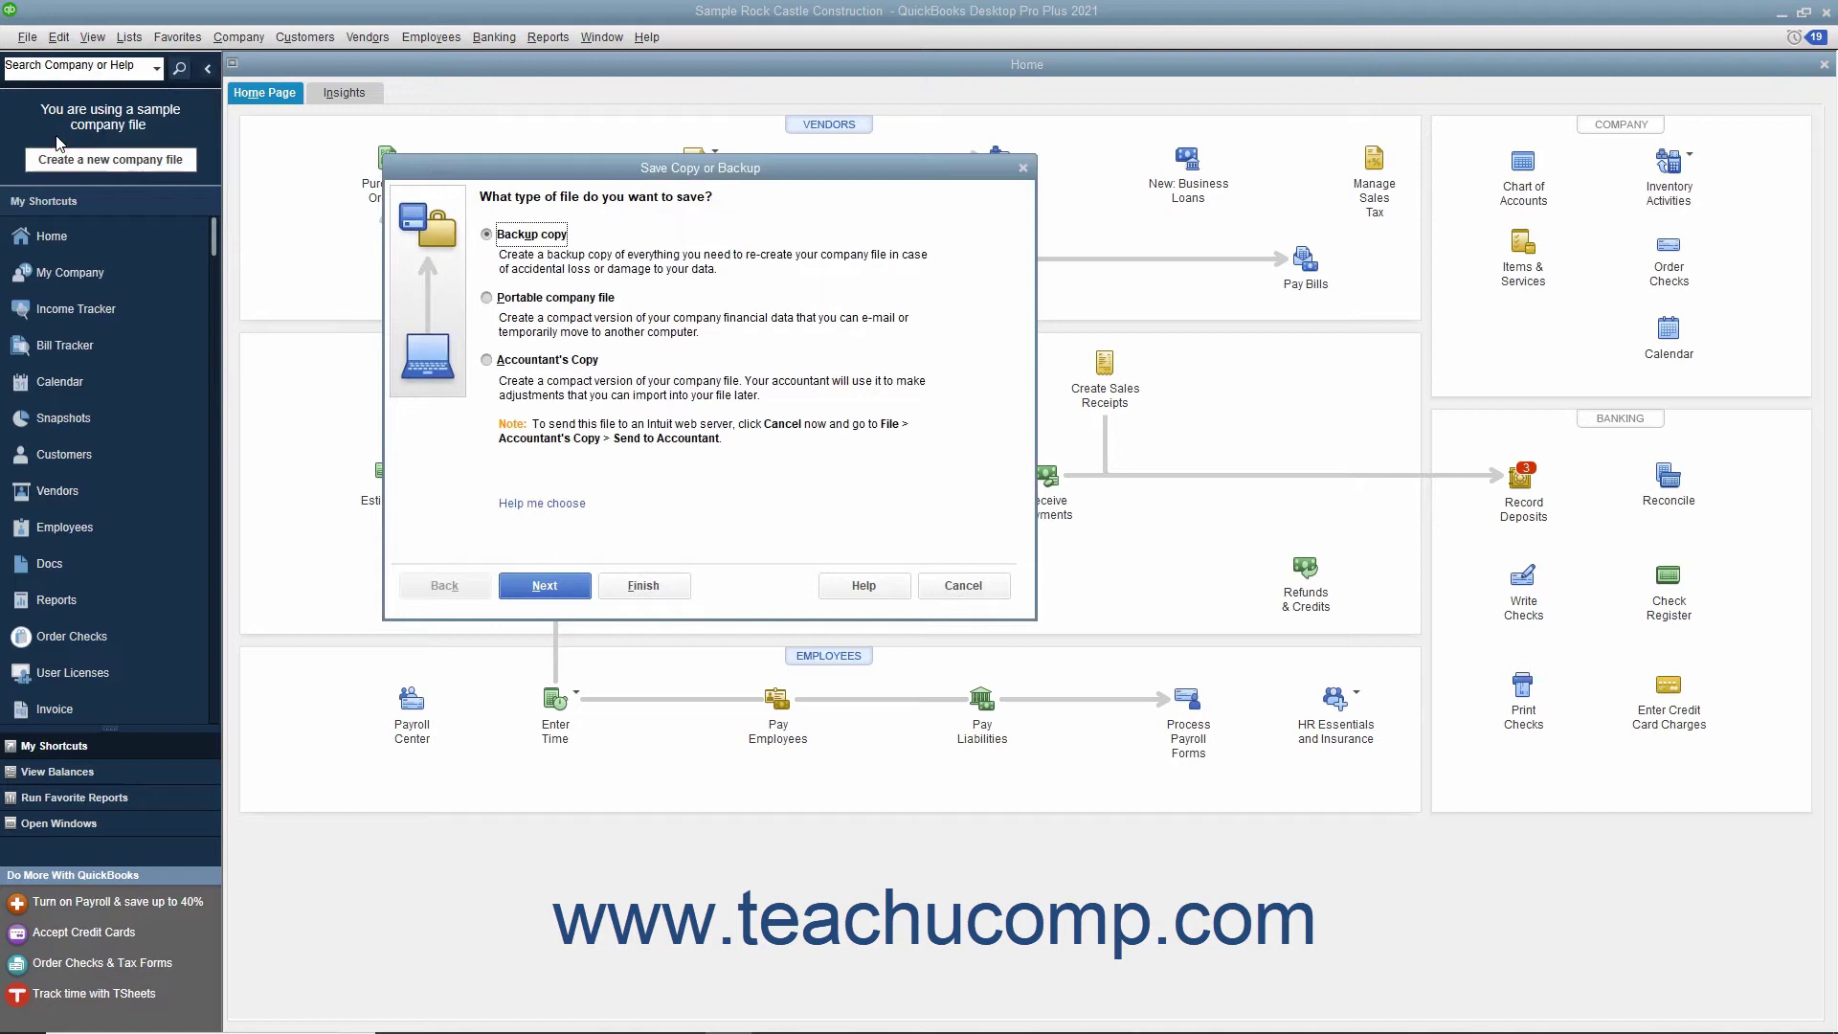
left_click(487, 299)
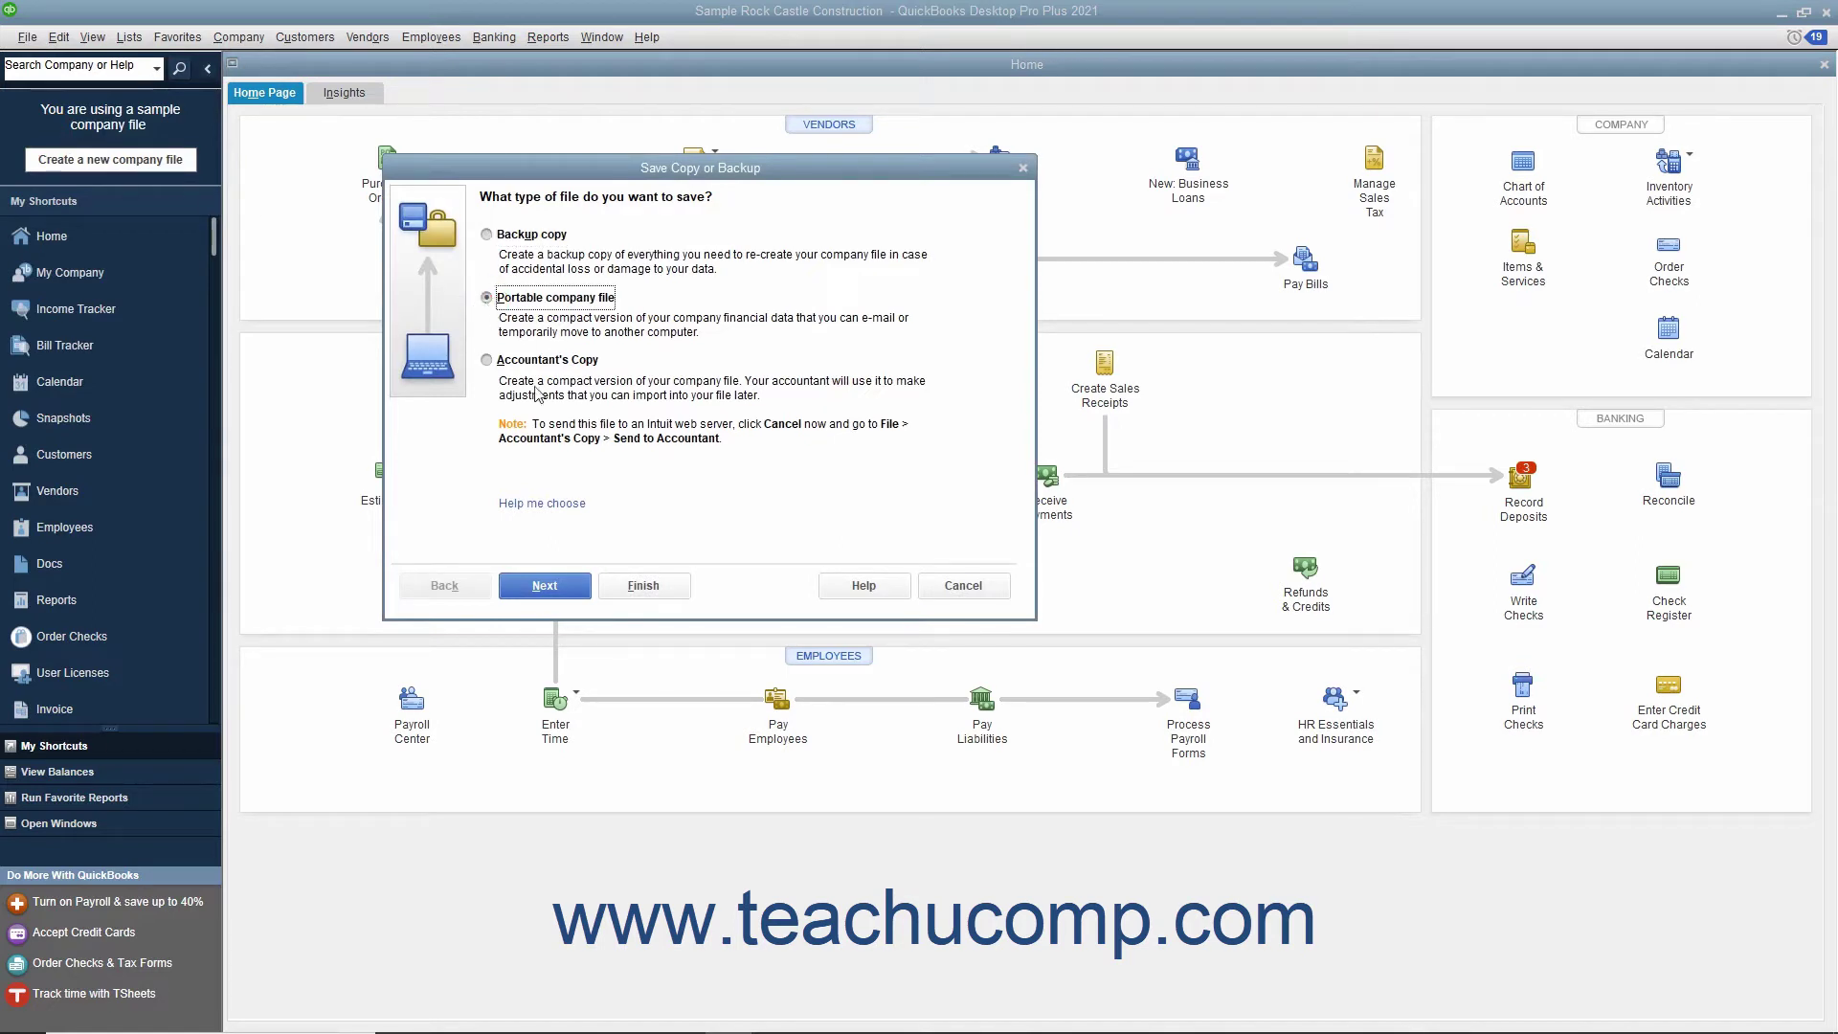
left_click(565, 585)
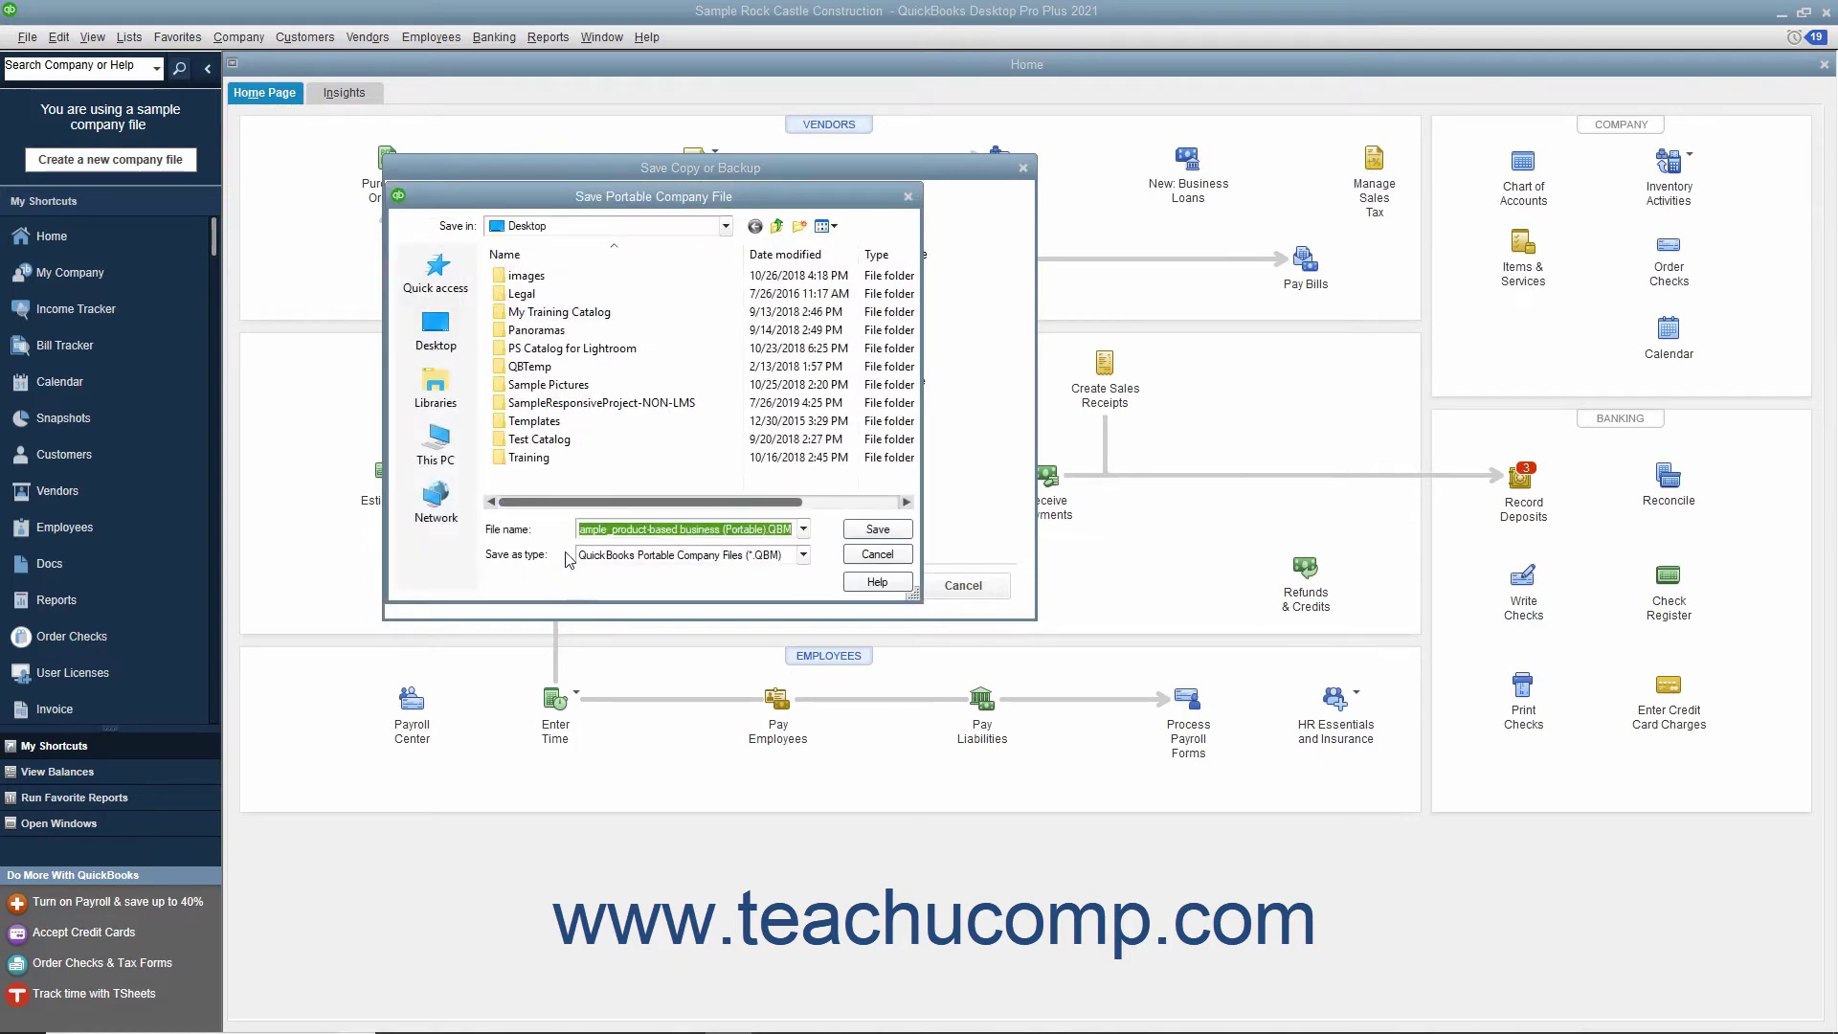
Step: Save the portable copy to the Desktop with the suggested file name
left_click(434, 330)
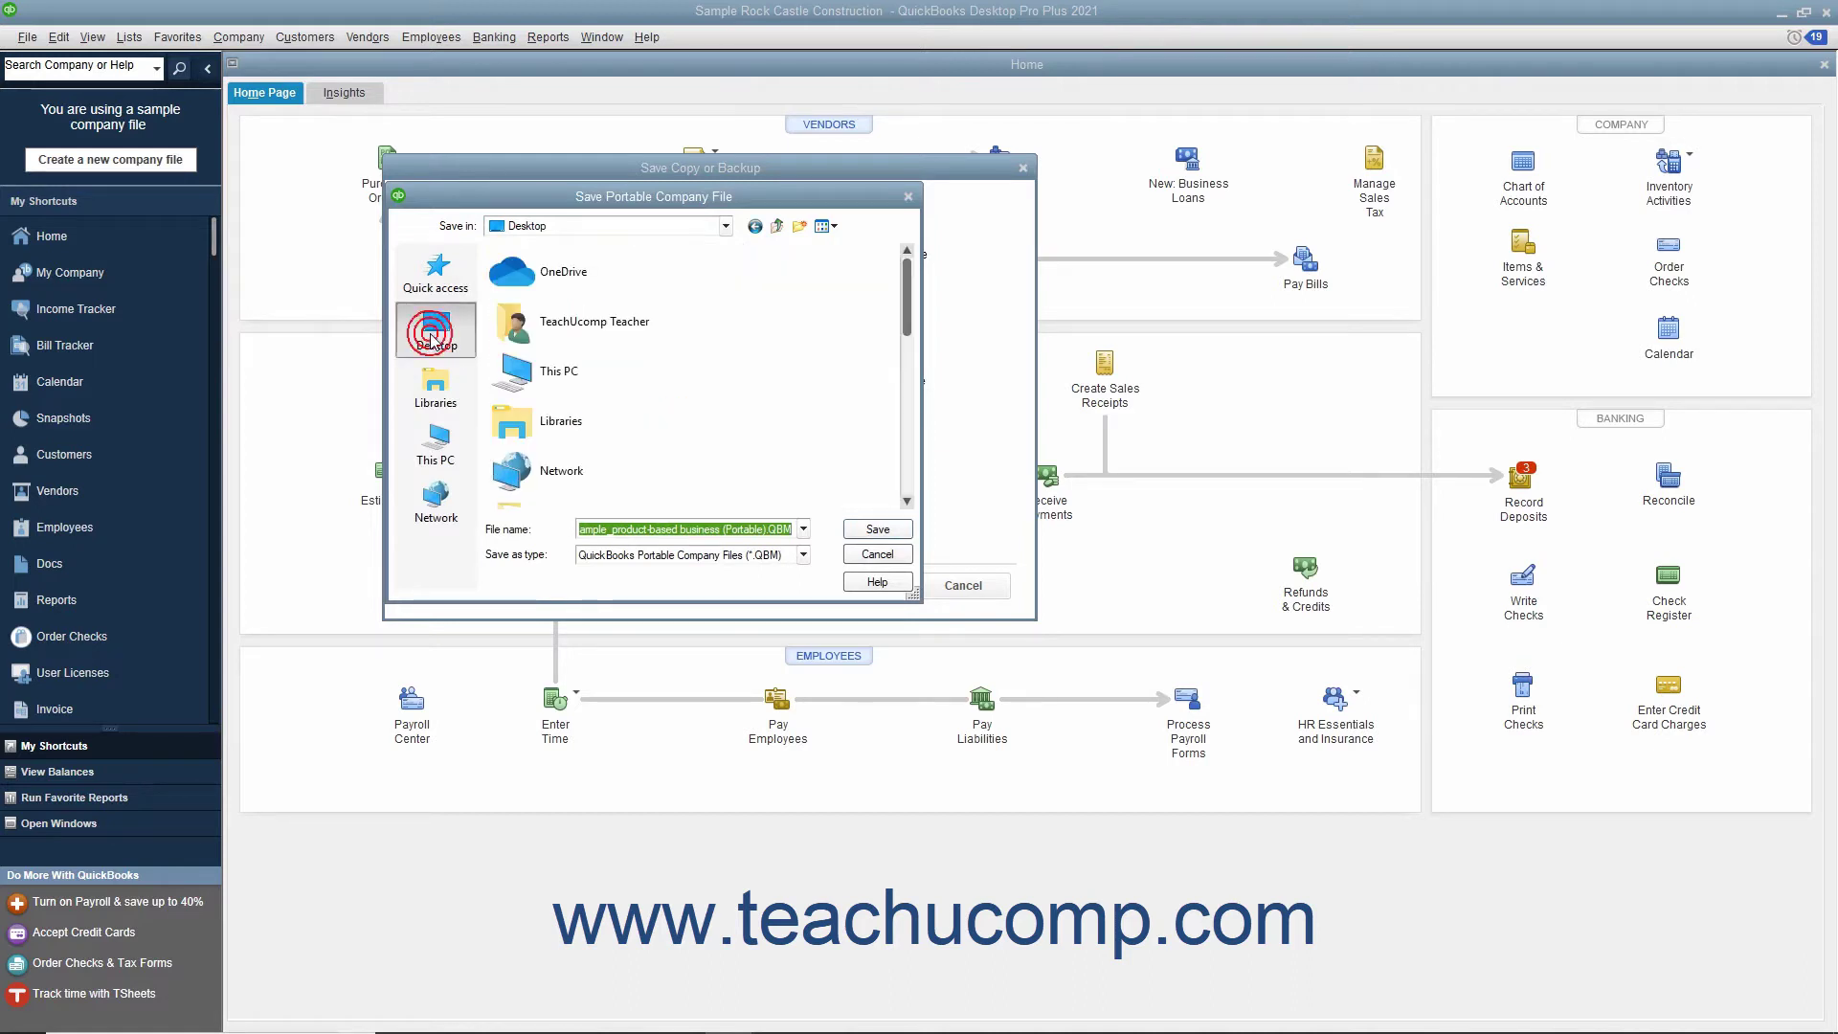
left_click(722, 529)
left_click(857, 530)
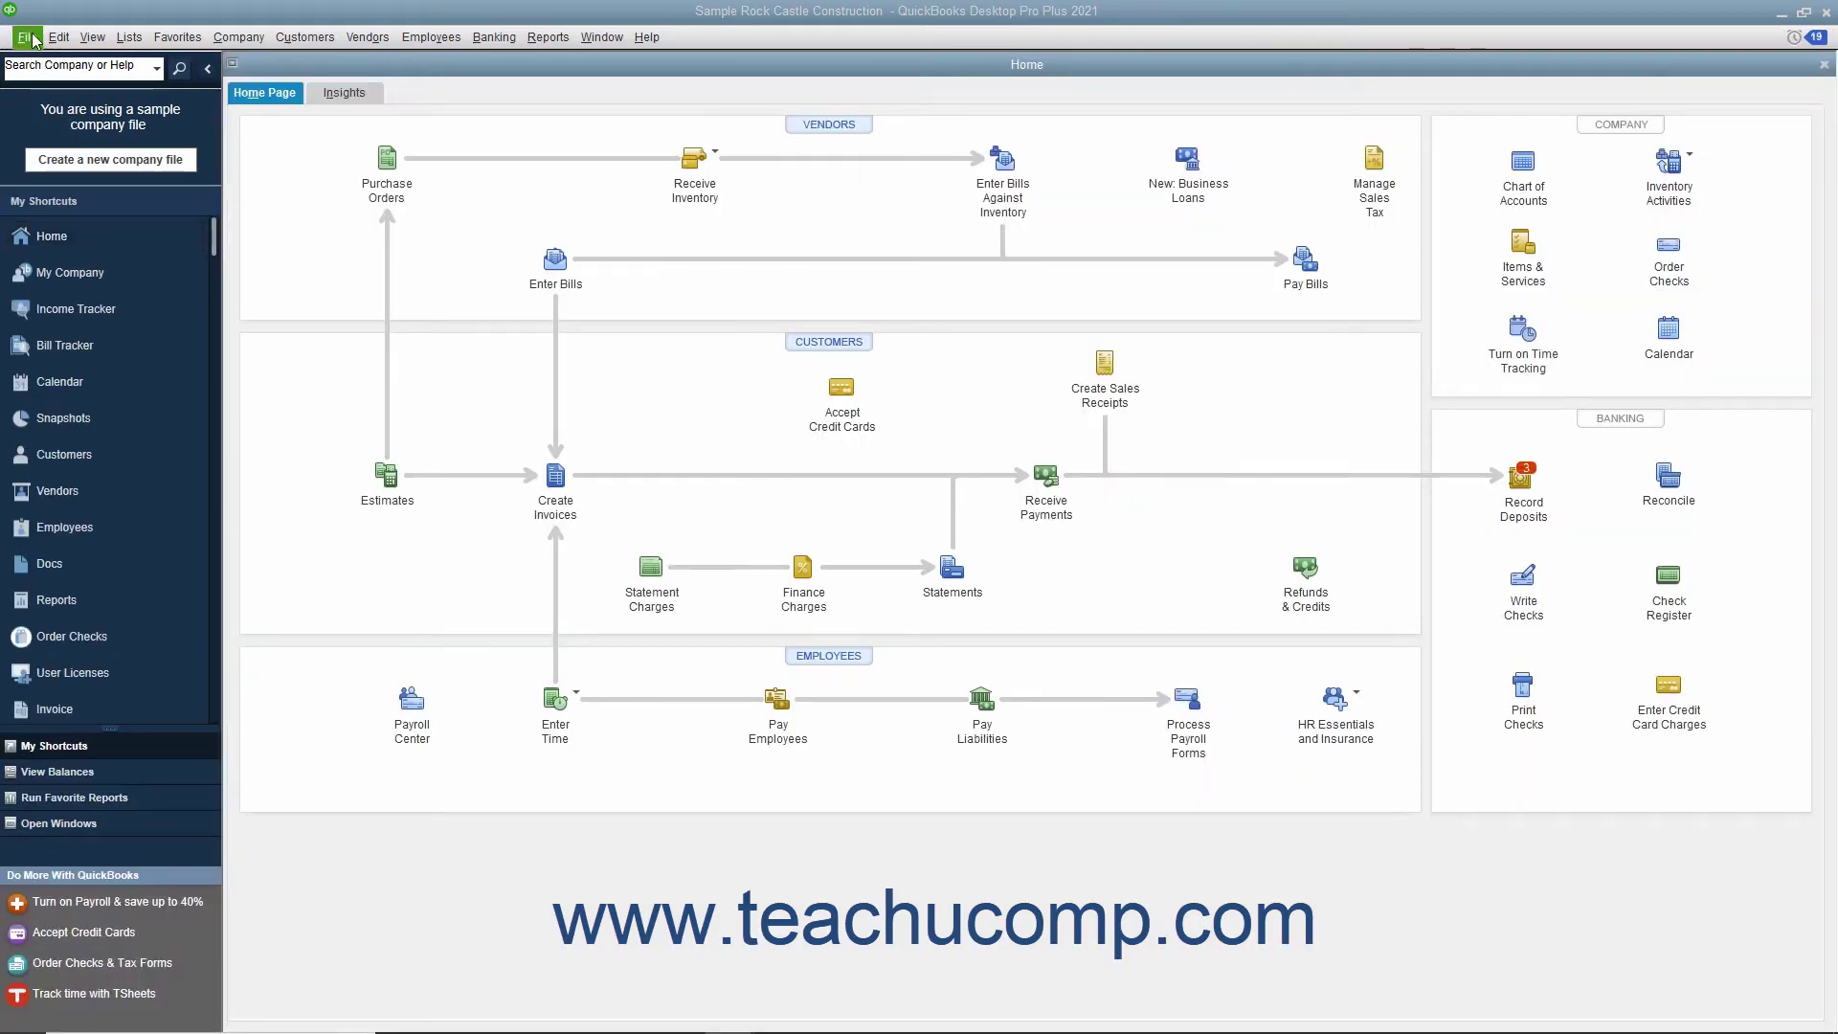
Step: Close the company and bring up the Open or Restore Company dialog
left_click(26, 35)
left_click(68, 160)
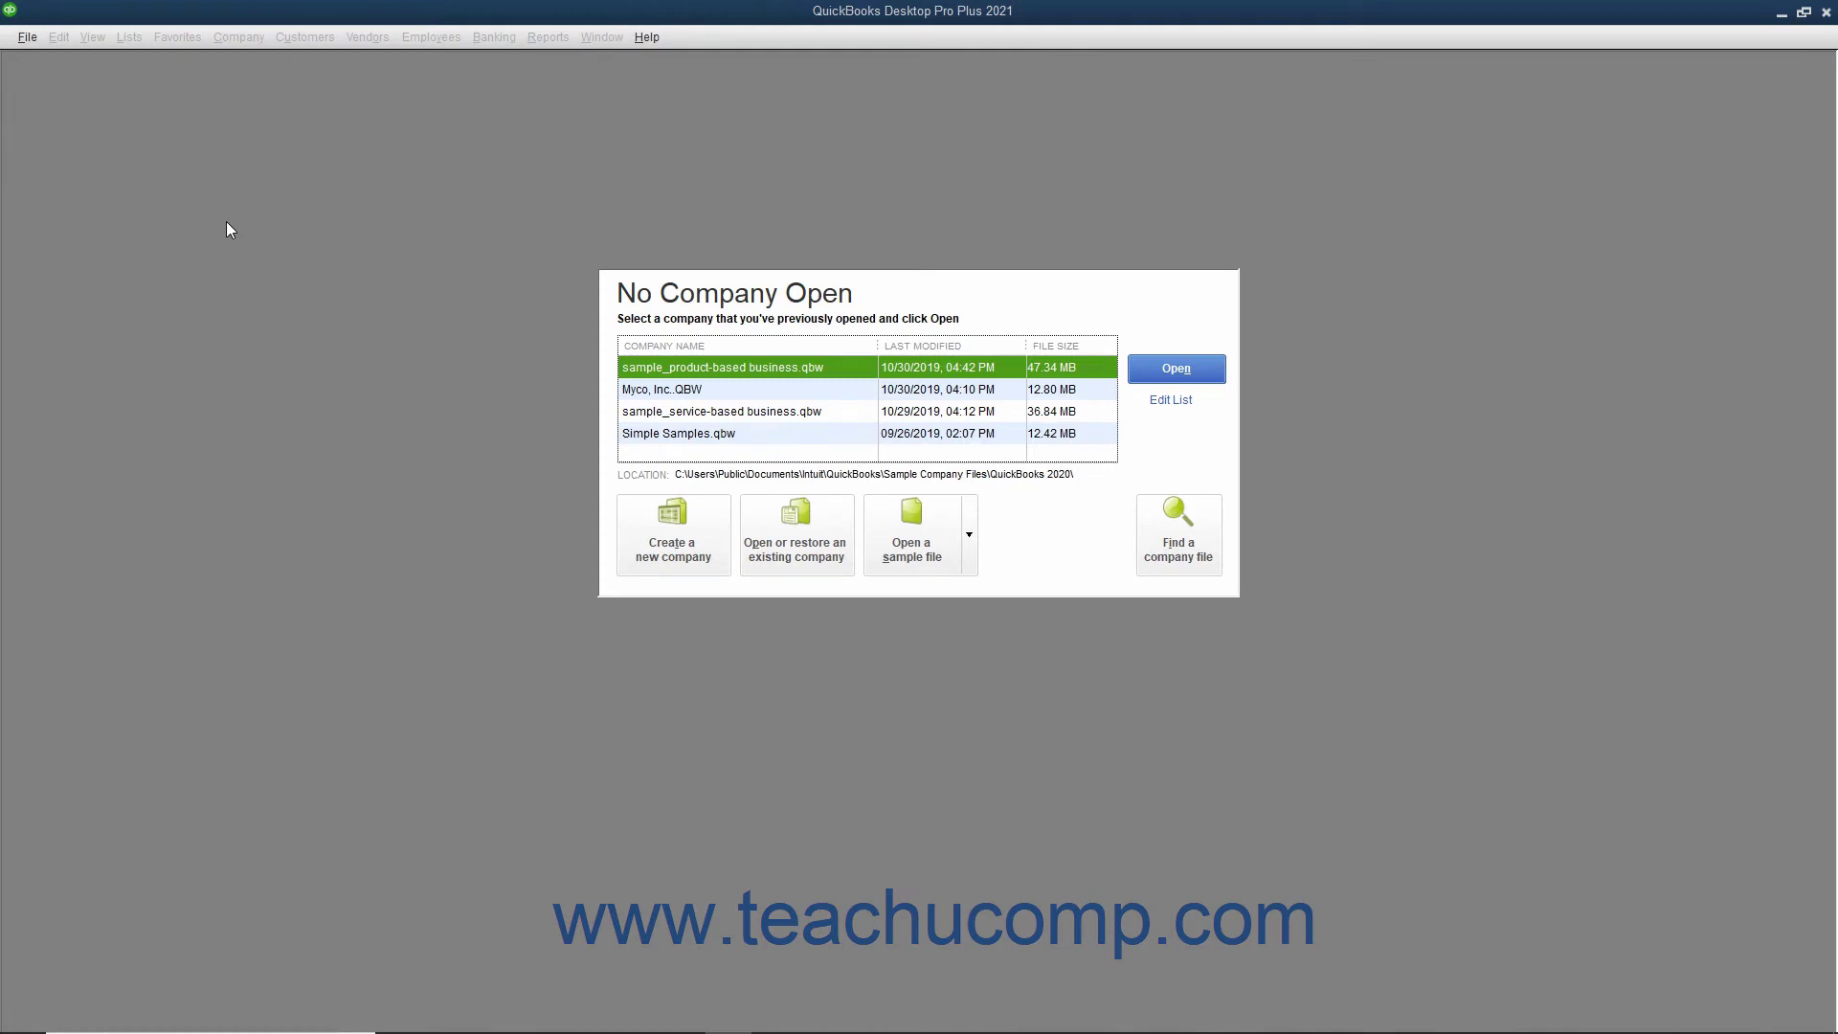
left_click(37, 48)
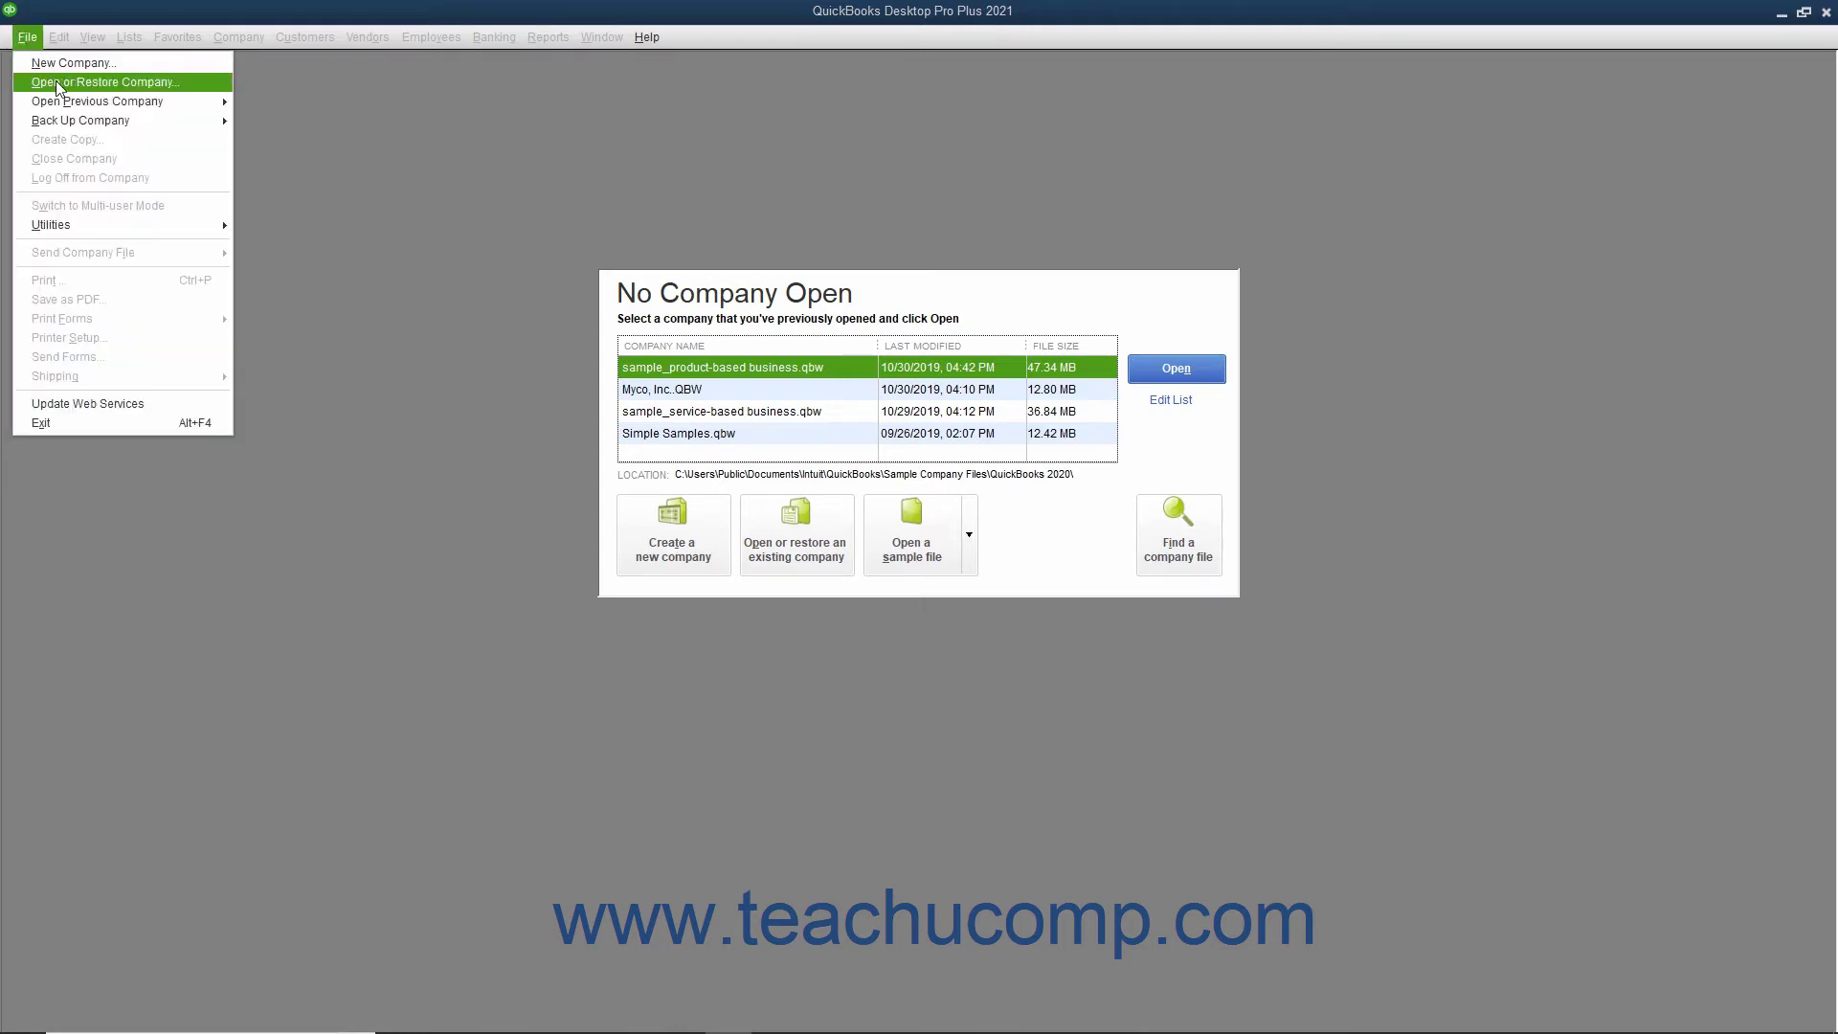
left_click(59, 89)
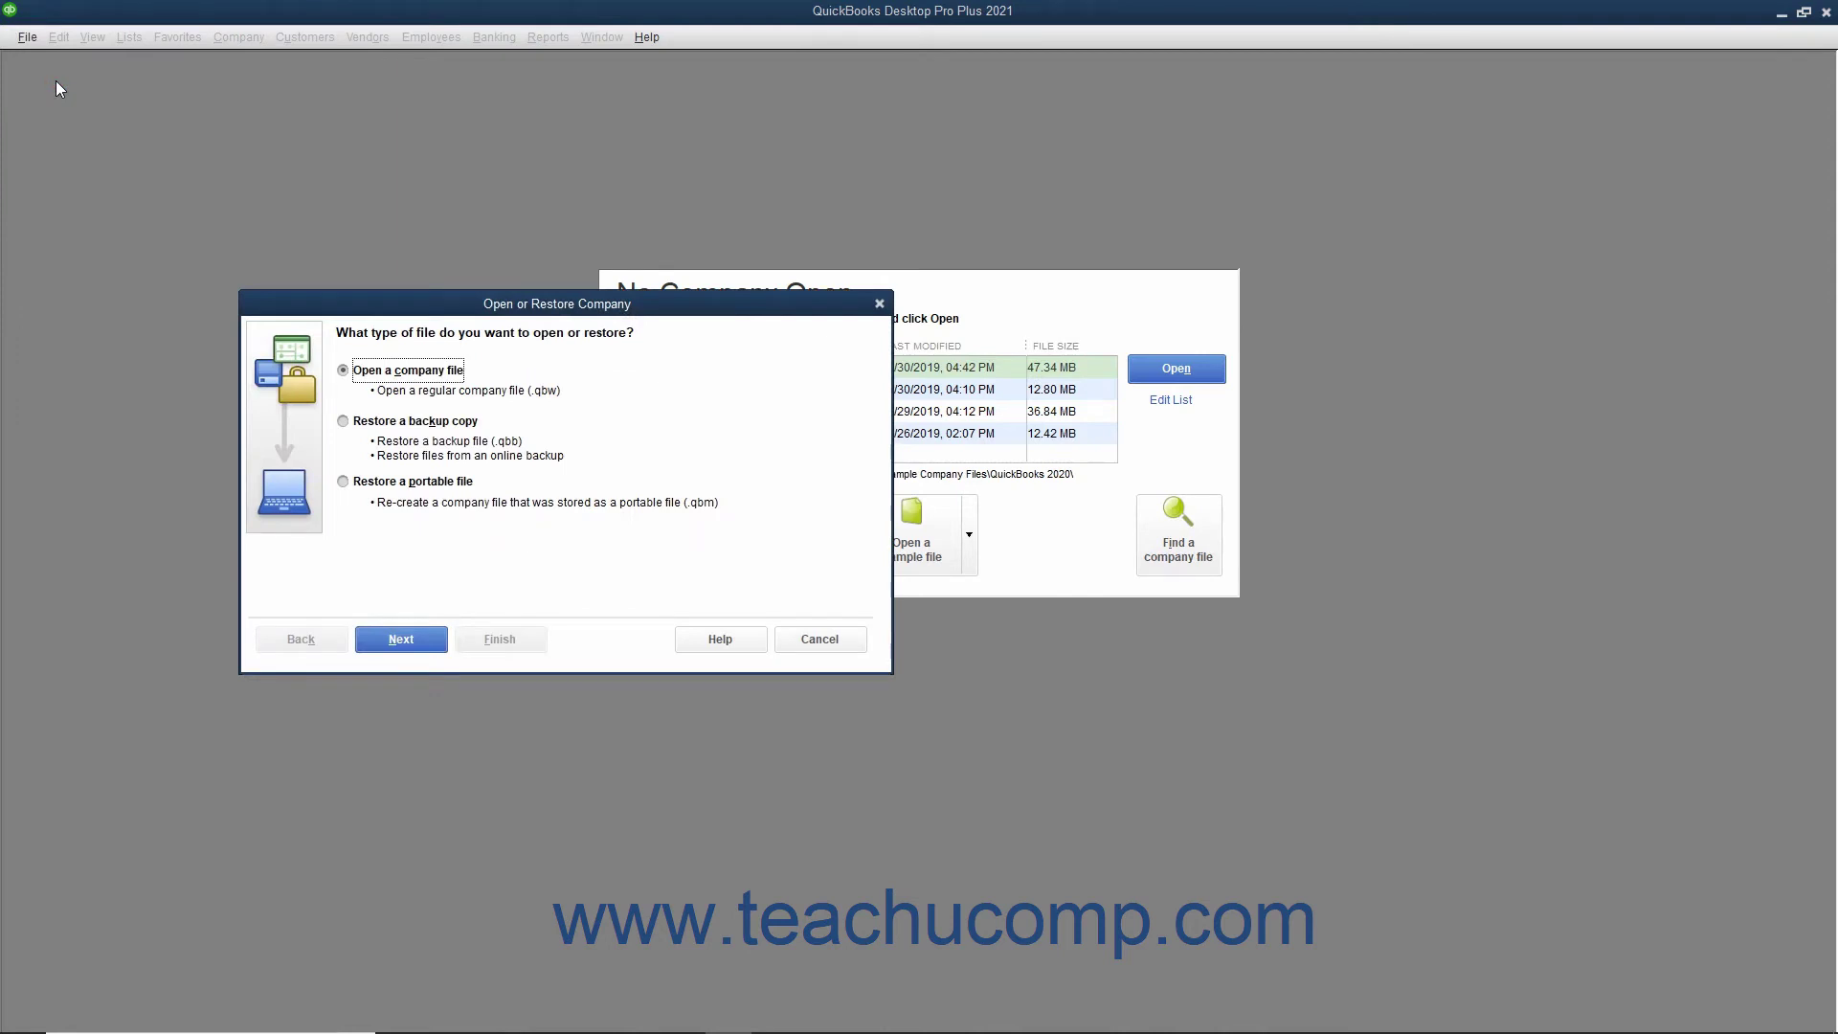
Step: Choose Restore a portable file and select the sample product-based business .QBM on the Desktop
left_click(352, 486)
left_click(402, 640)
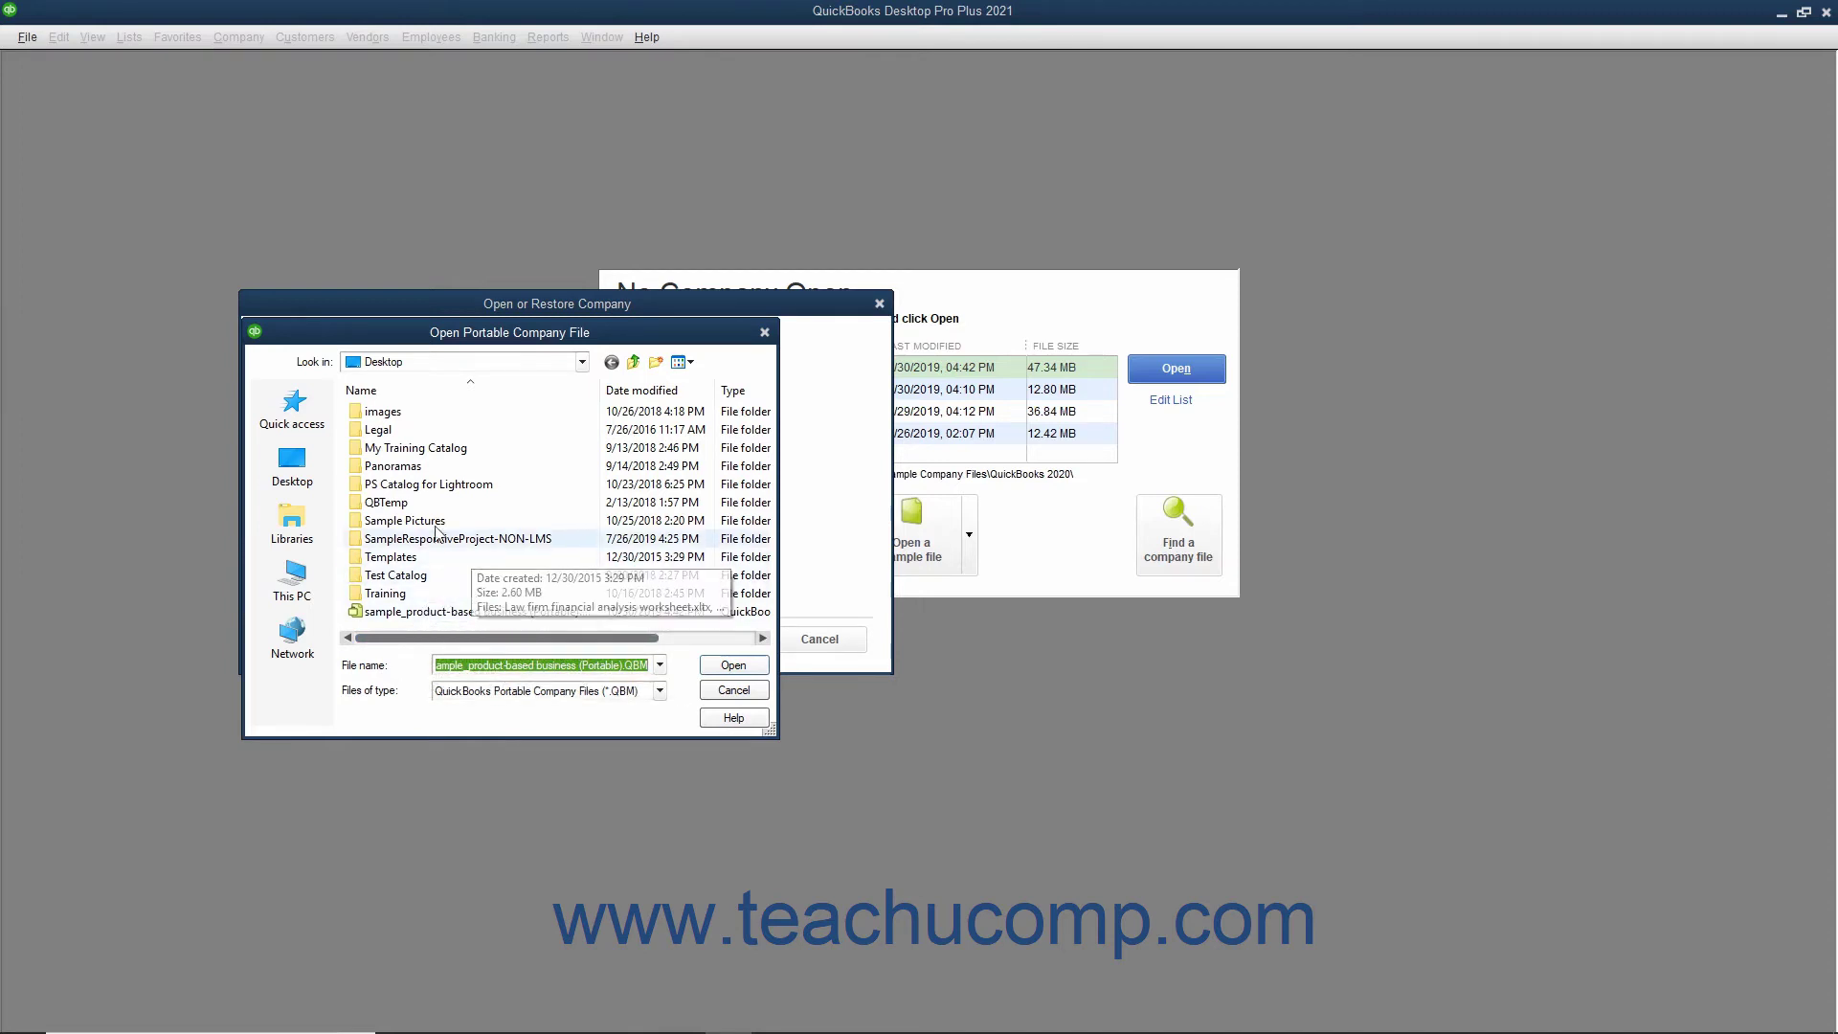
left_click(292, 467)
left_click(462, 617)
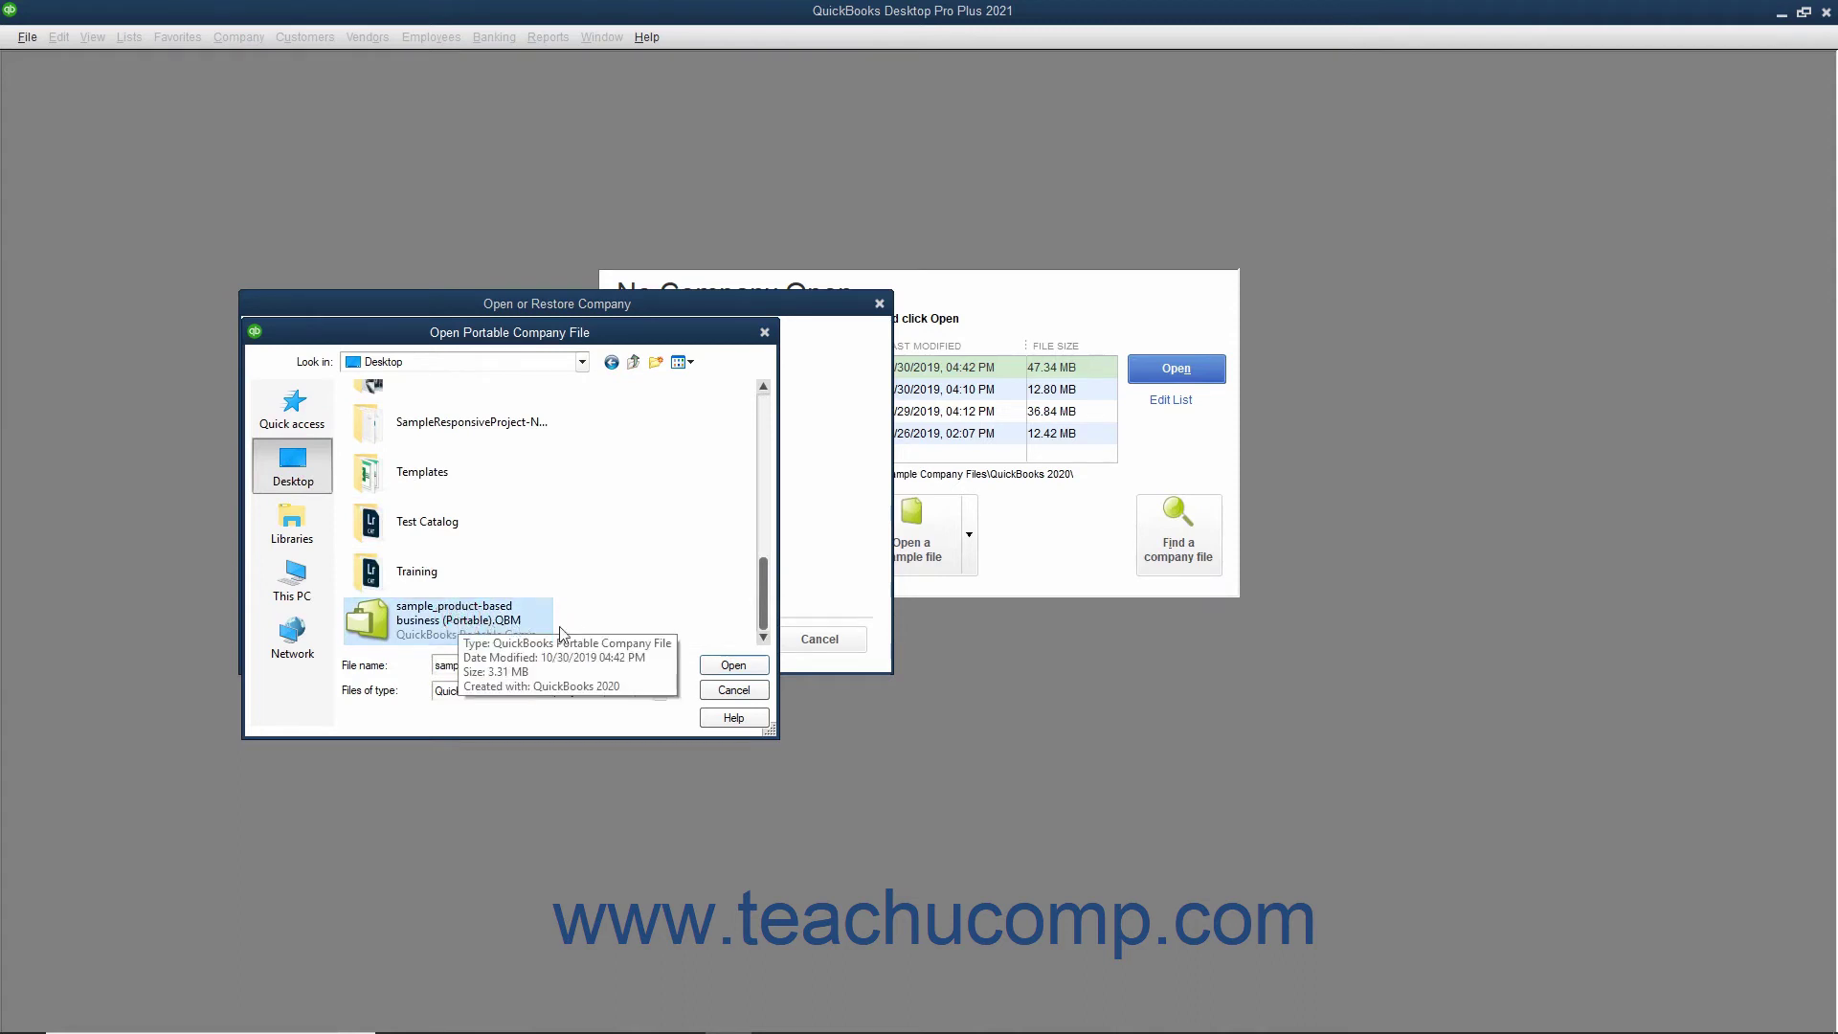
left_click(718, 664)
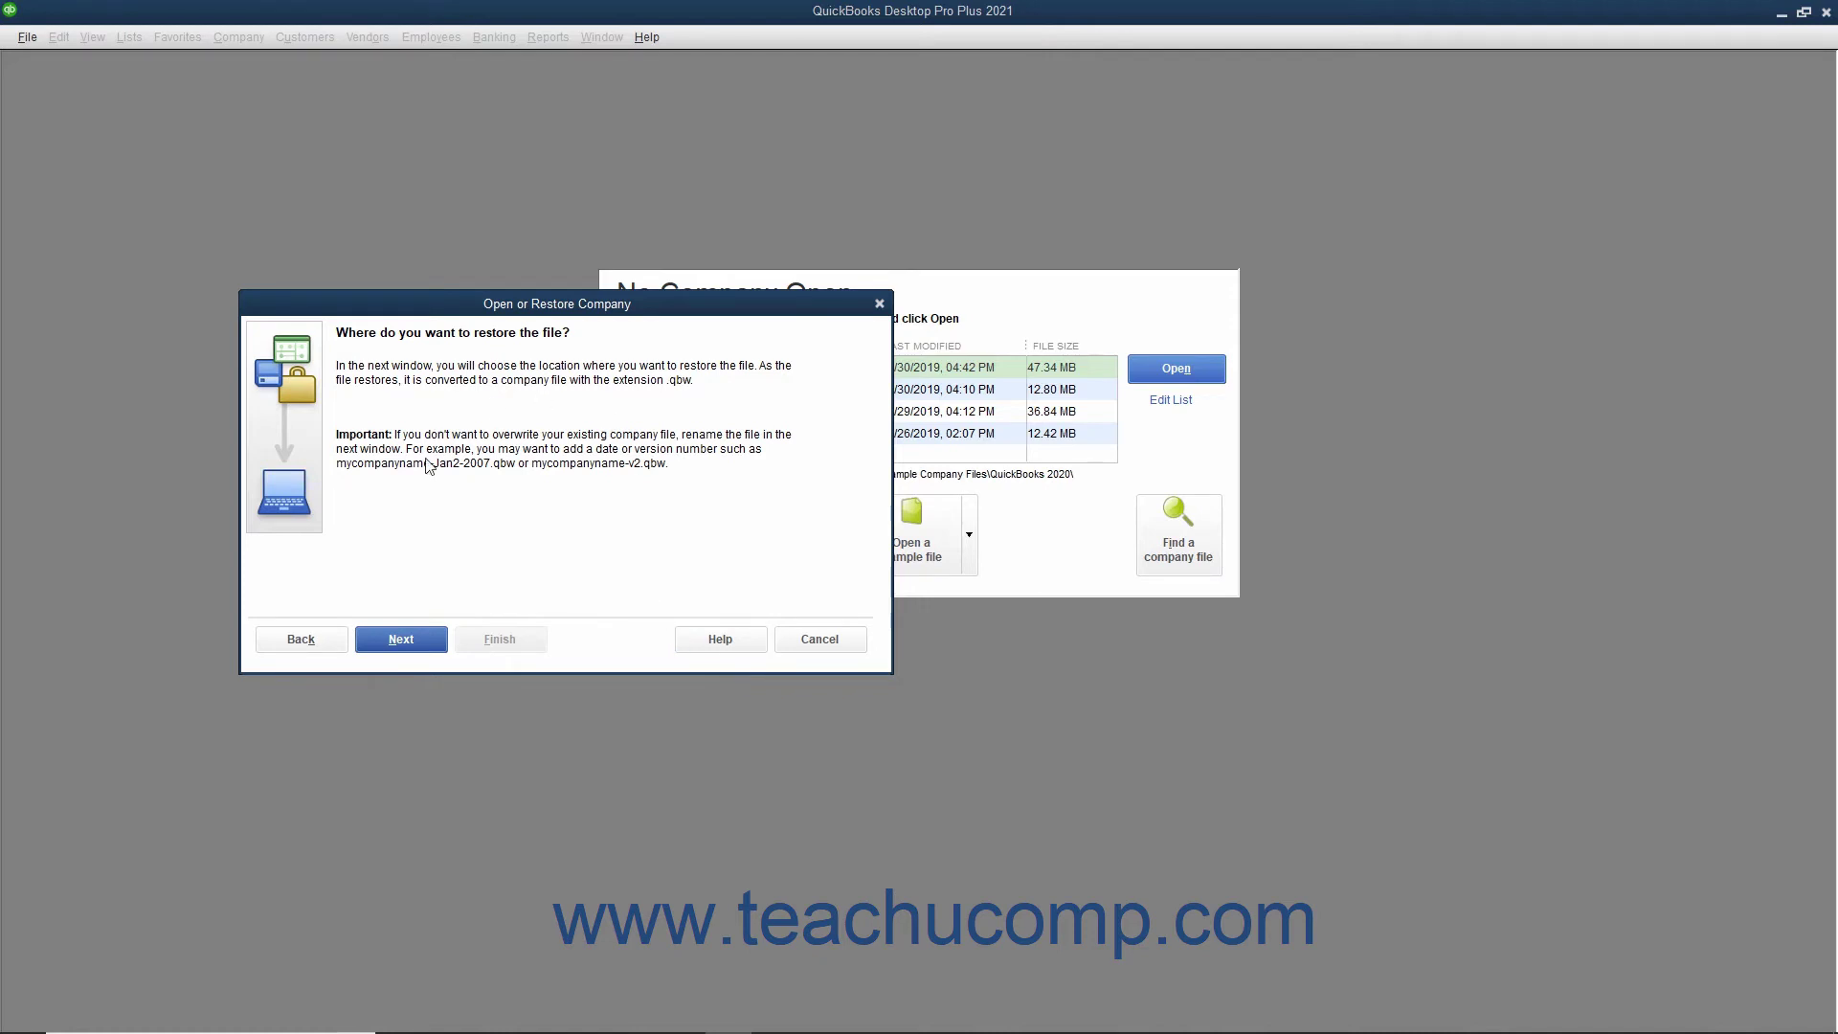
Step: Restore the company file into a new TempCompany folder created on the Desktop
left_click(416, 642)
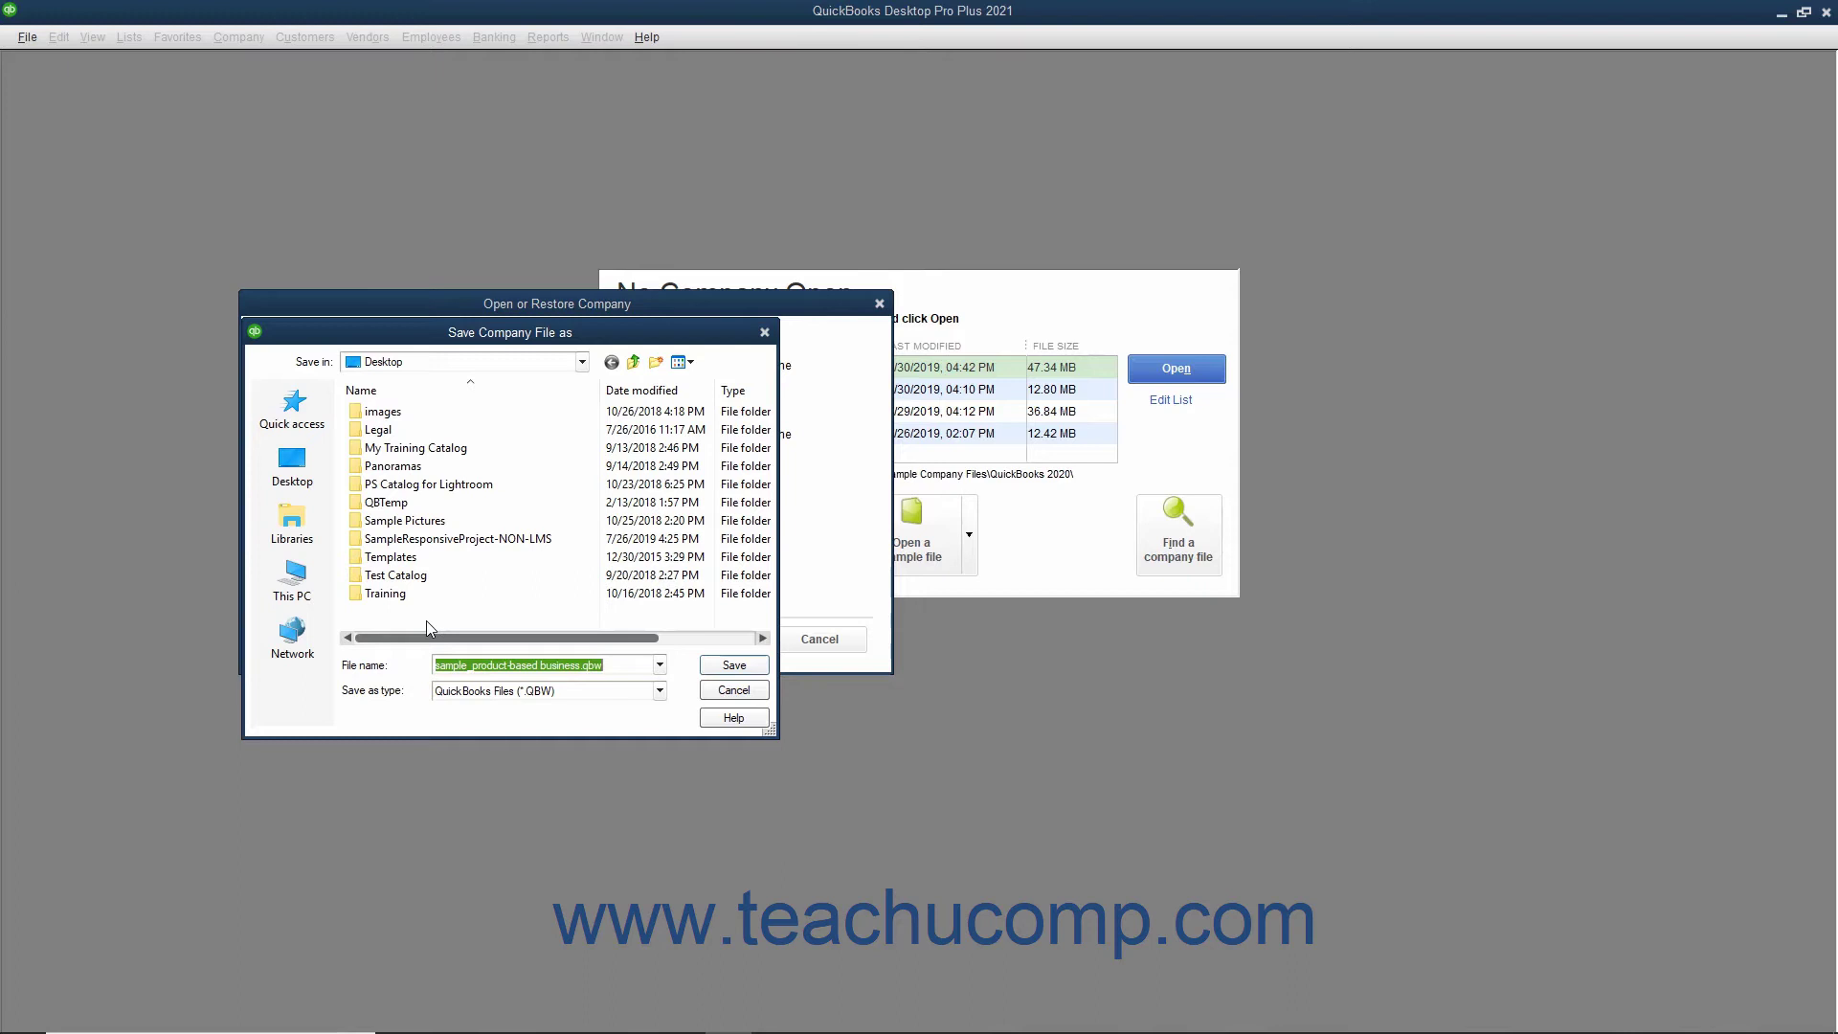
left_click(653, 365)
type("Tem")
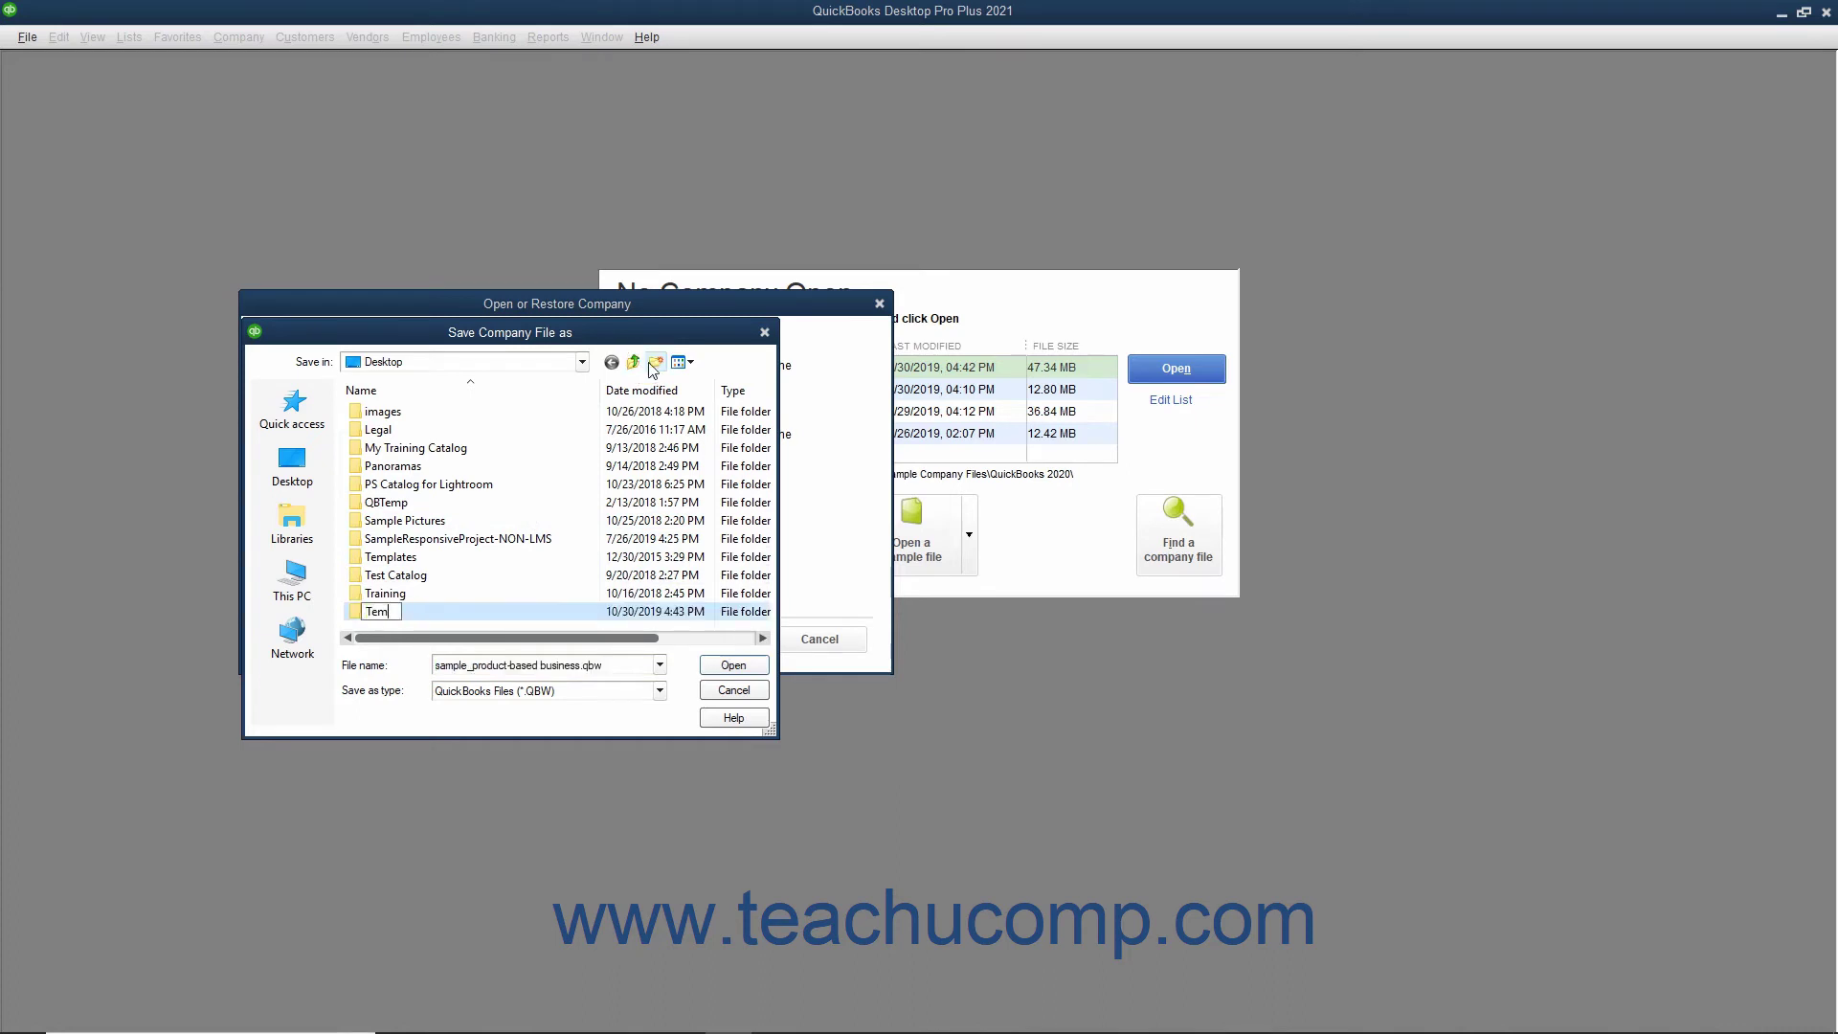
type("pCompany")
double_click(360, 611)
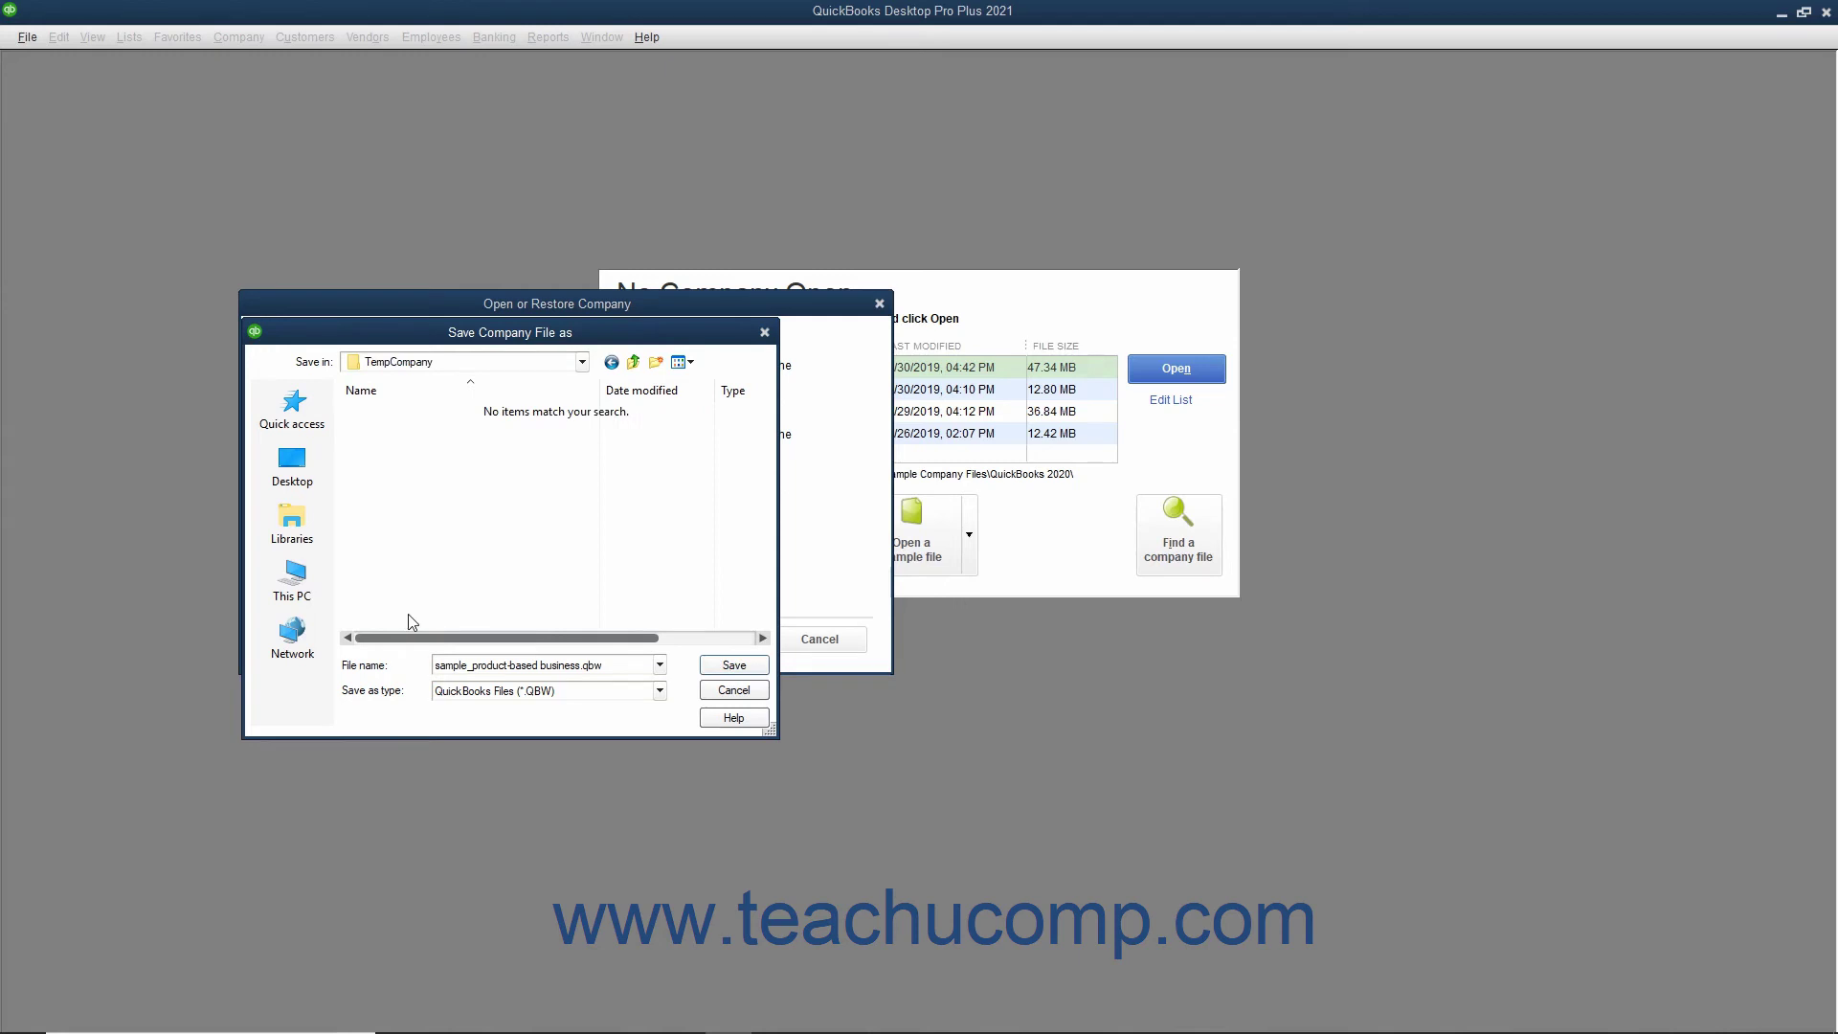
left_click(715, 669)
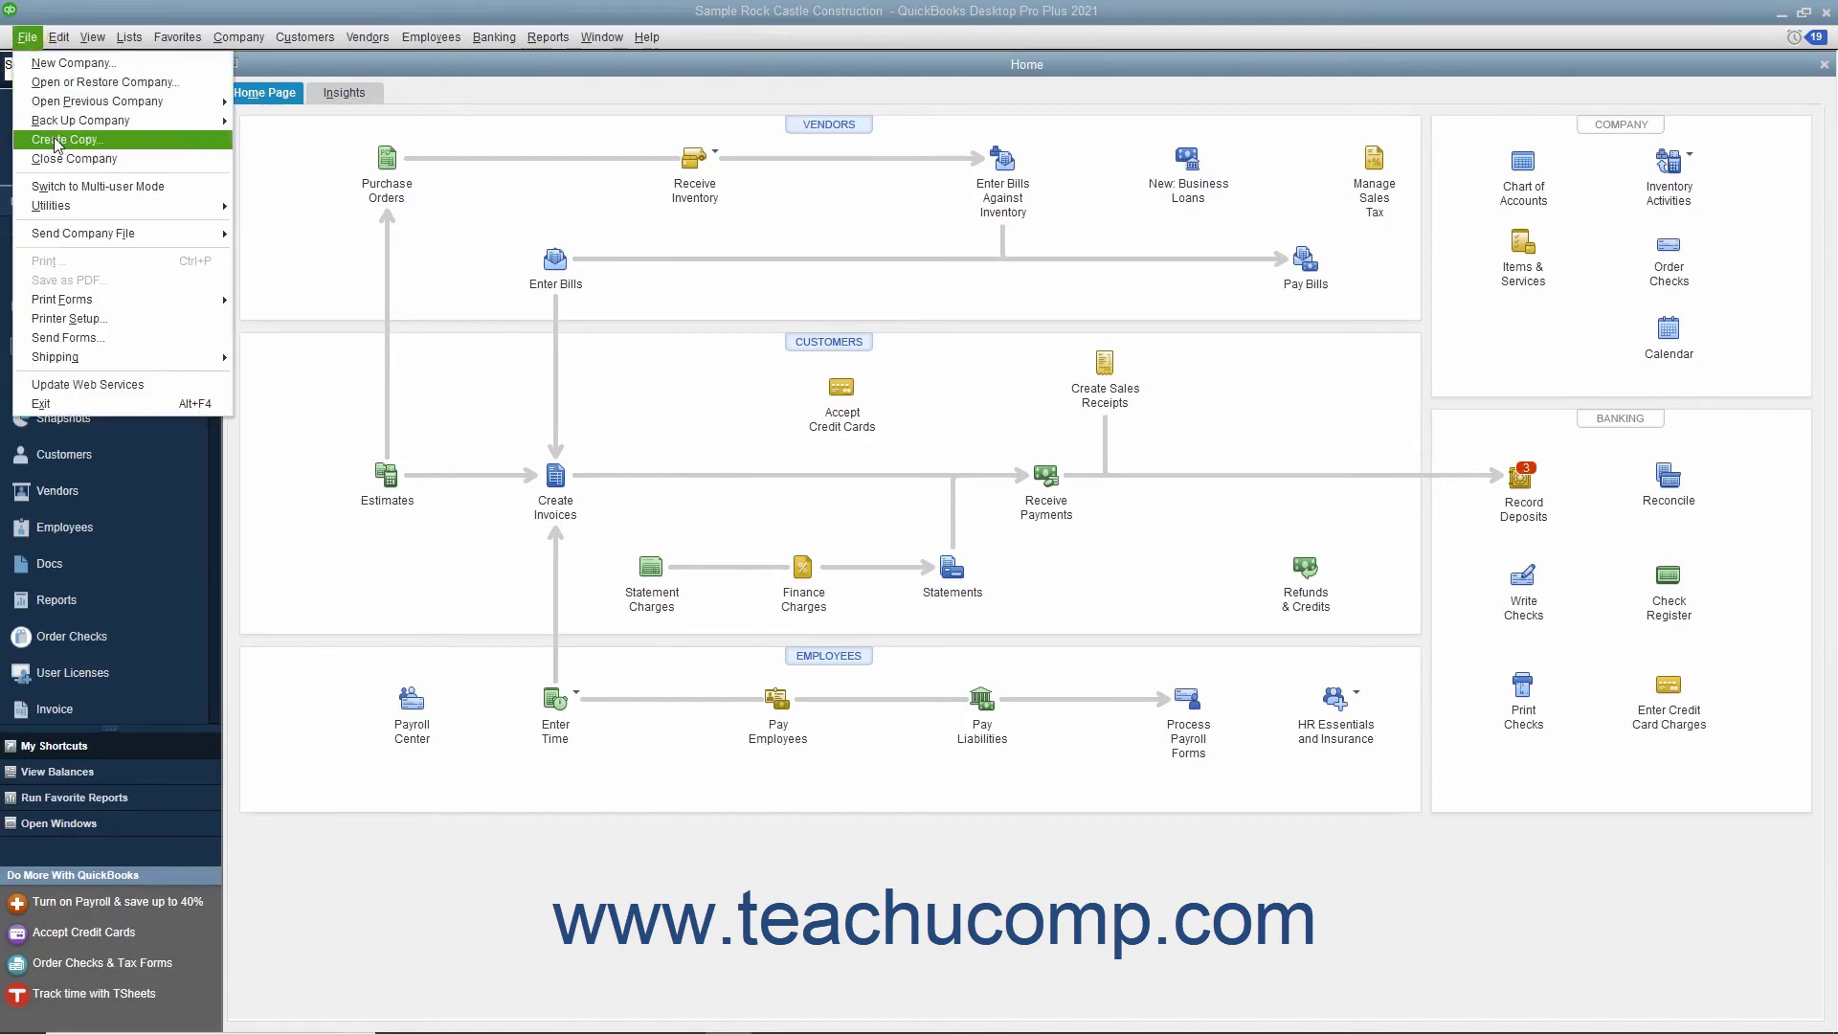
Step: With Myco, Inc. open, start Send Company File > Portable Company File
left_click(550, 429)
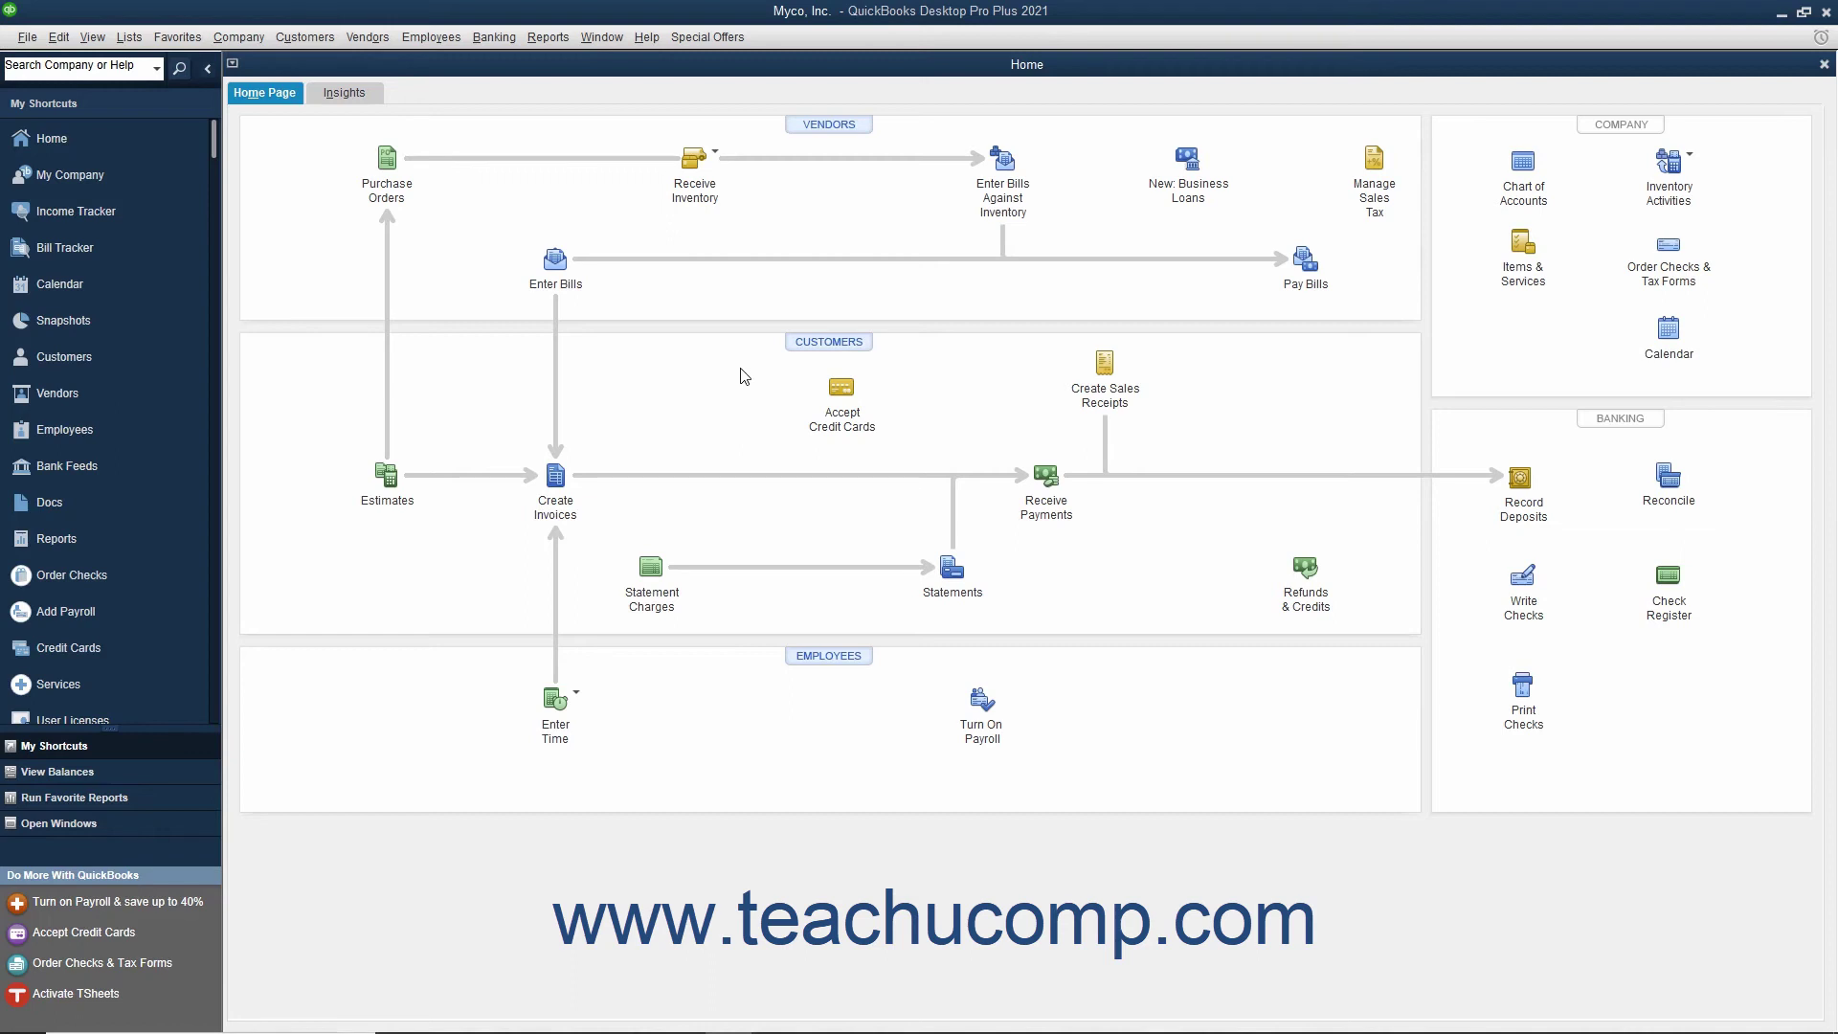
left_click(28, 36)
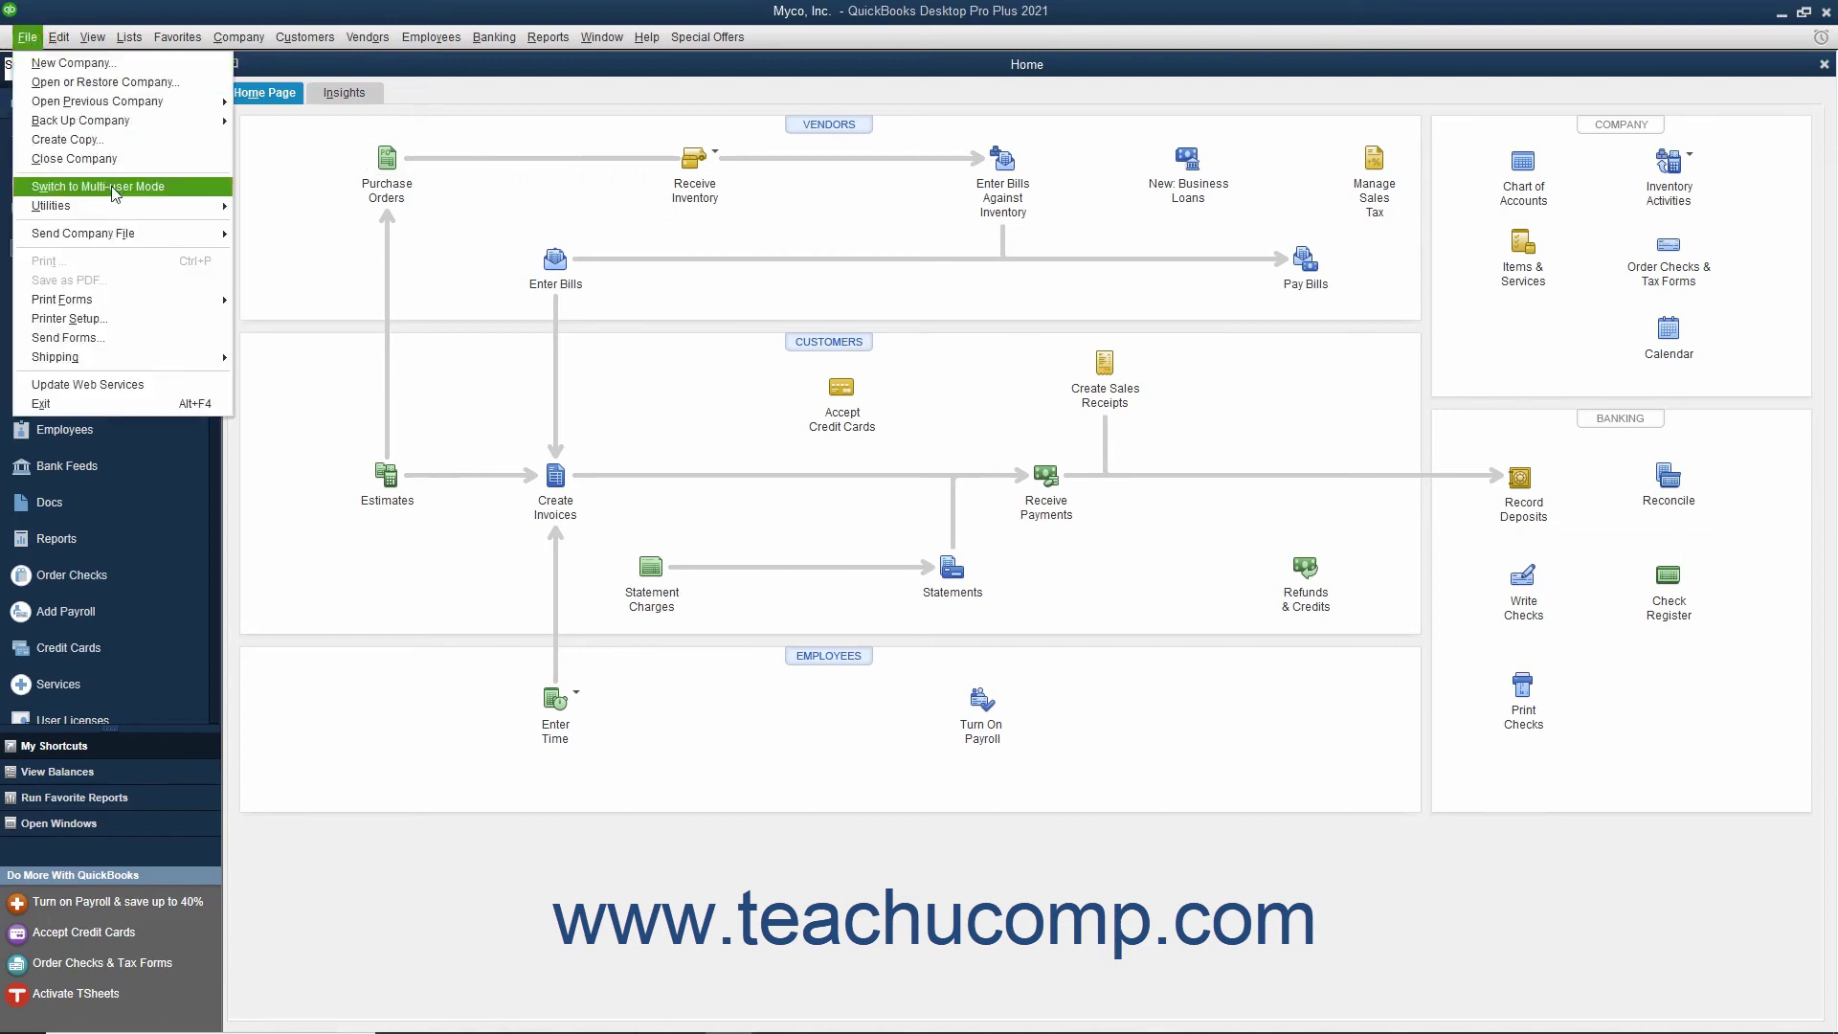
mouse_move(85, 234)
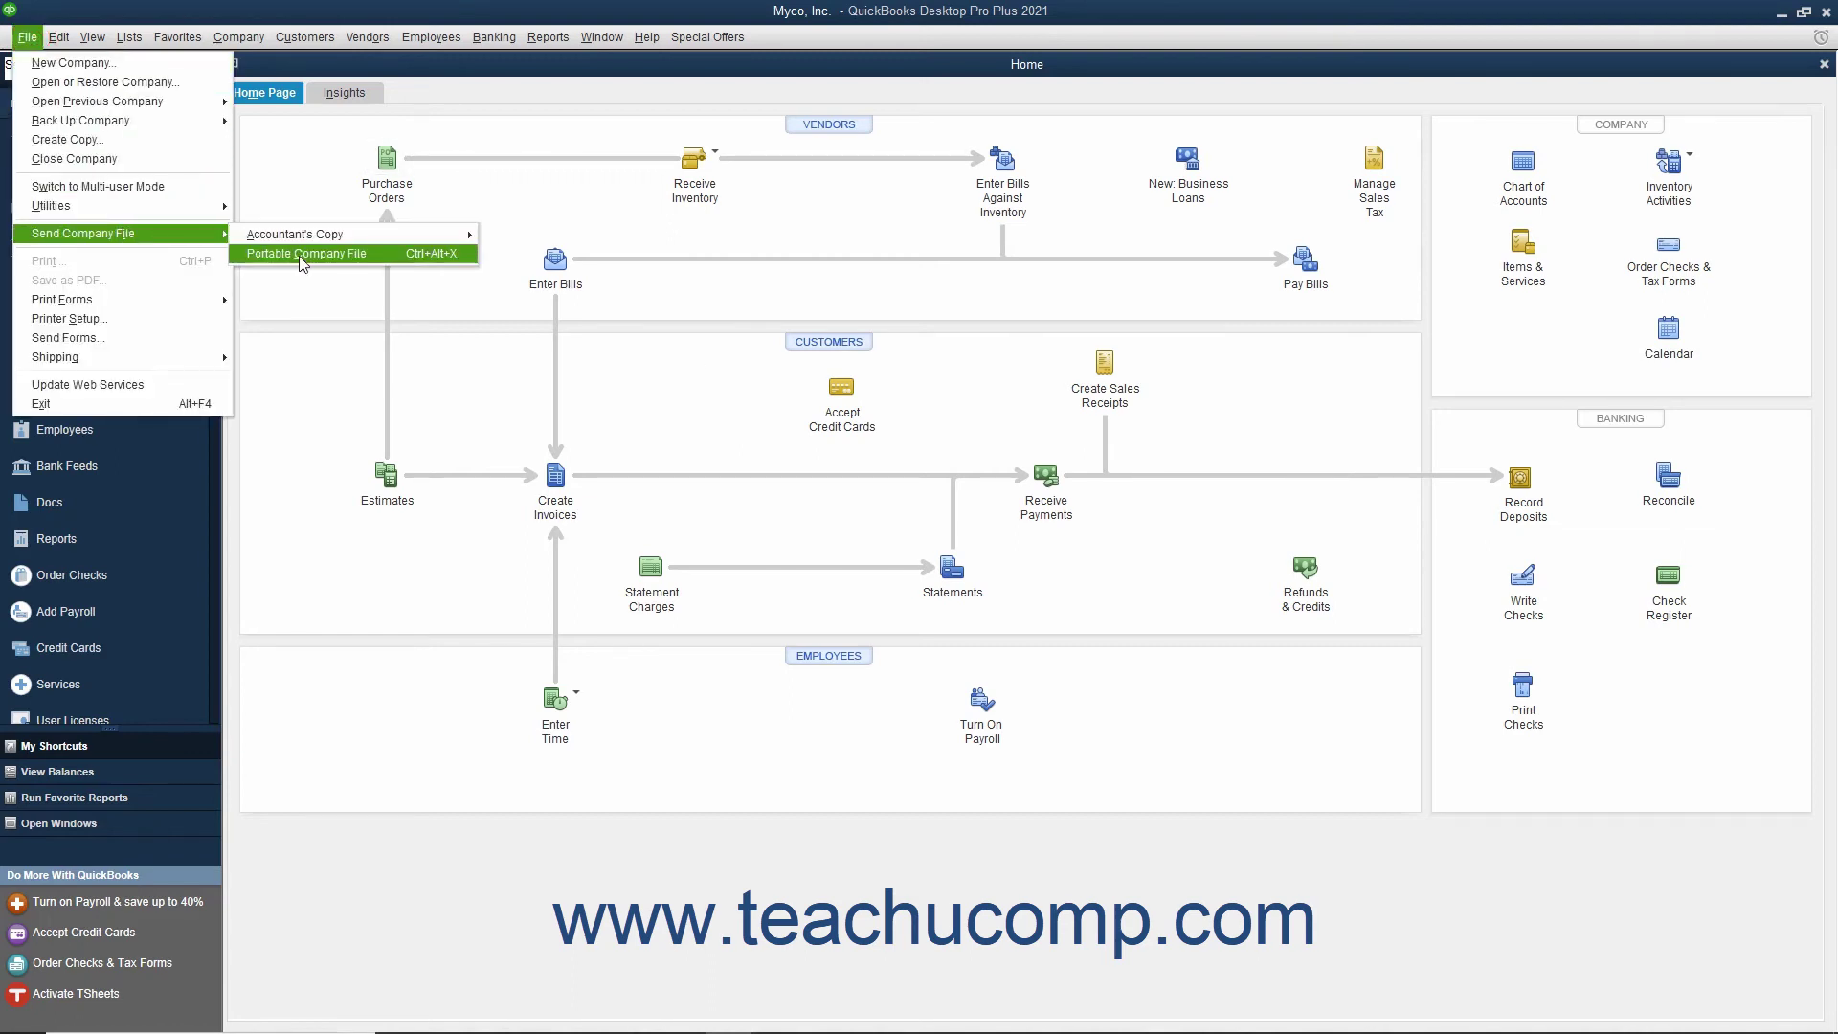
left_click(302, 255)
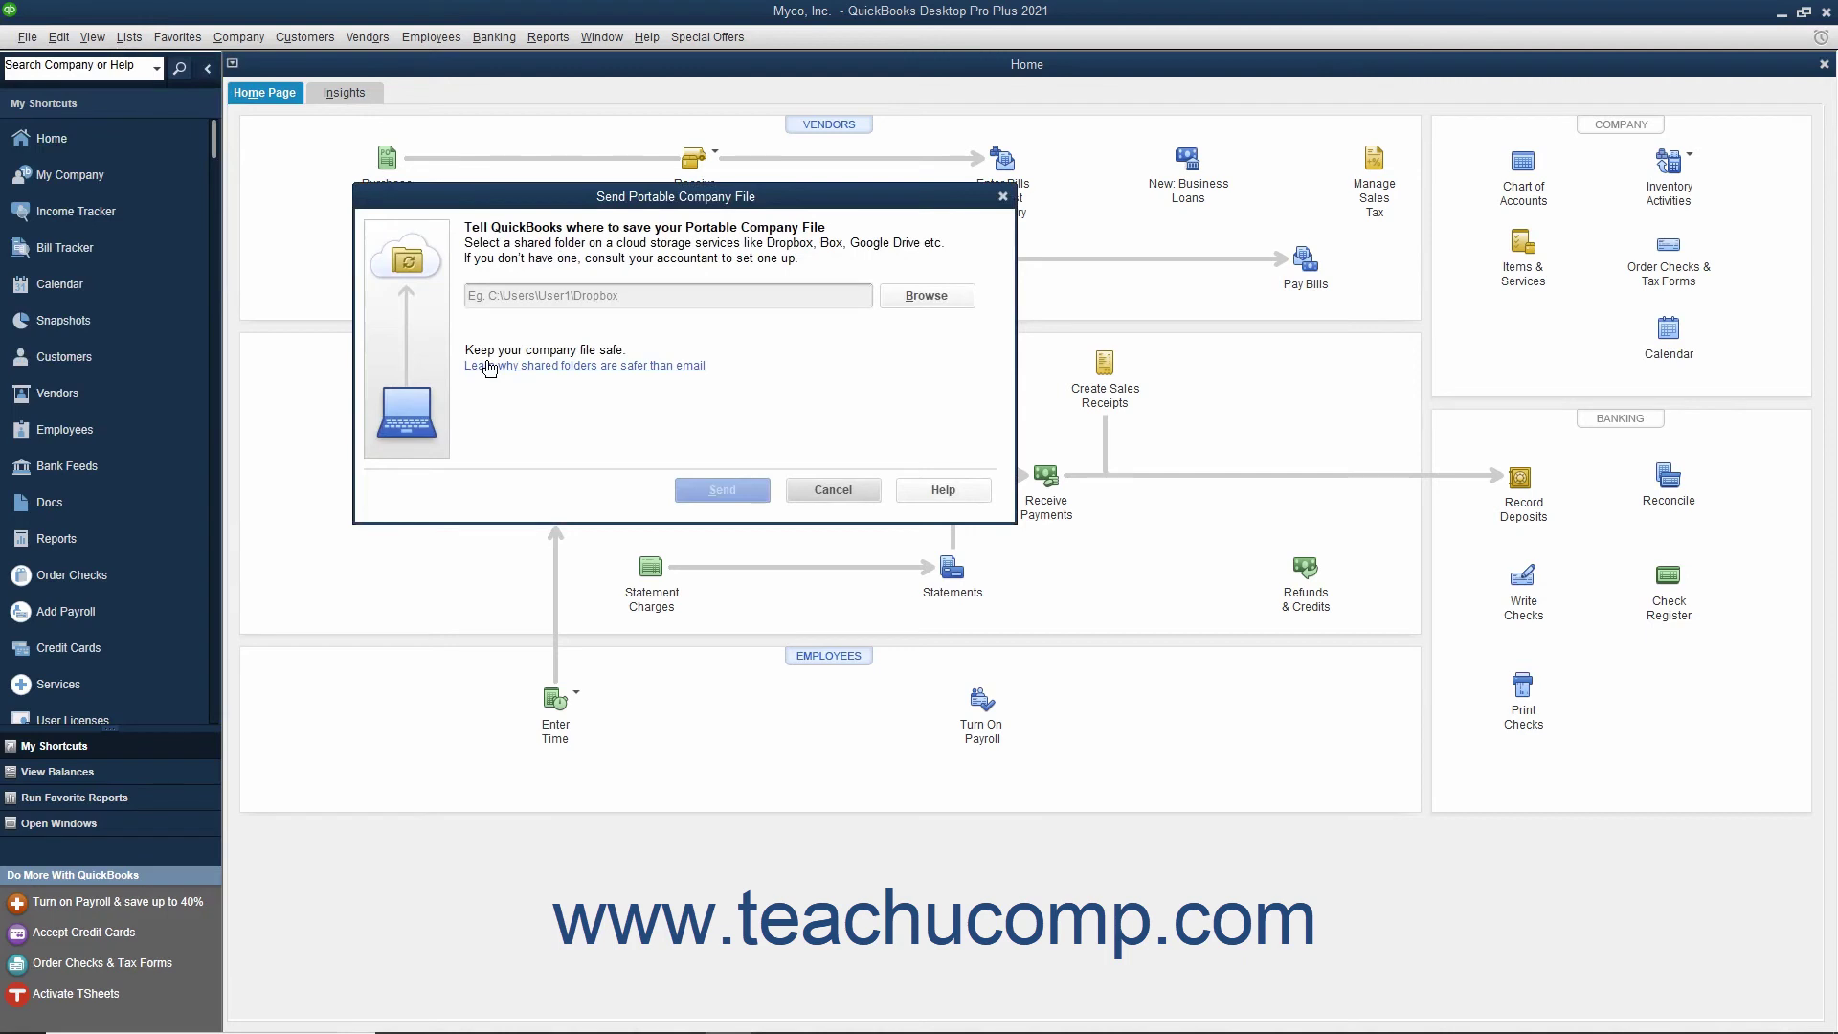
Step: Browse to C: > Users and set the OneDrive folder as the save location
left_click(897, 306)
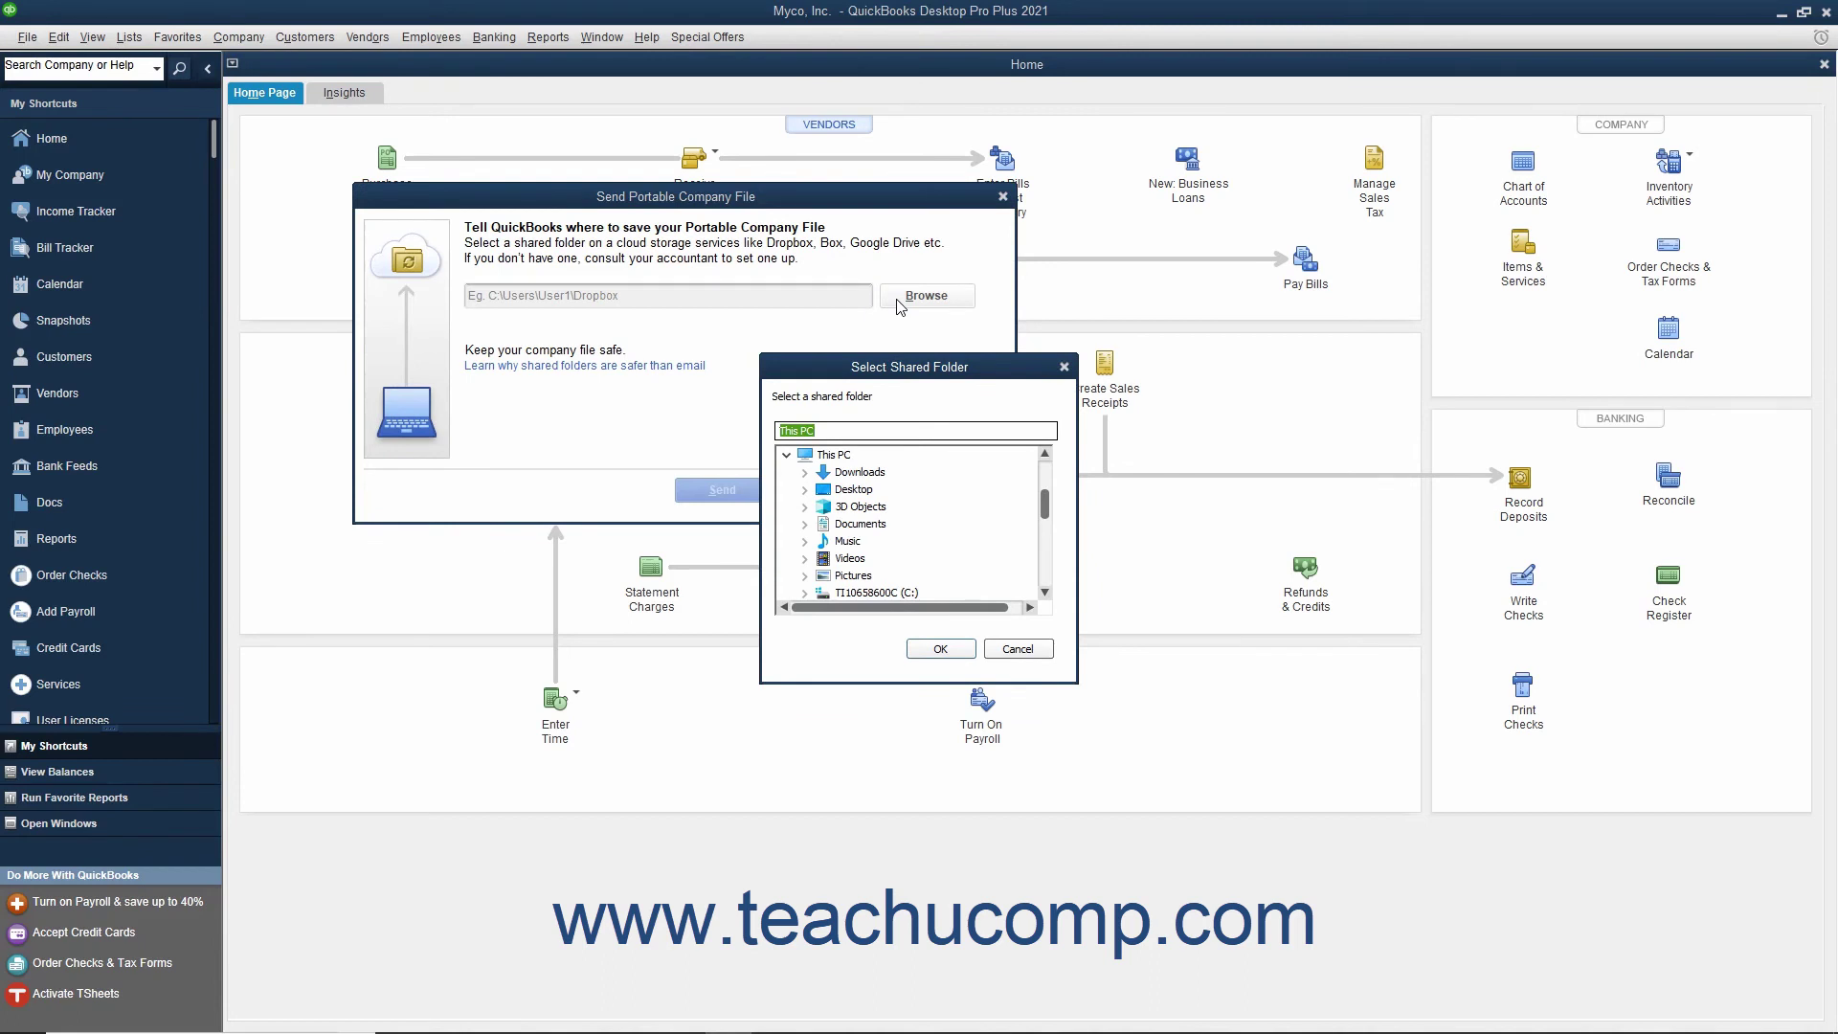
scroll(890, 517, "down", 1)
left_click(806, 540)
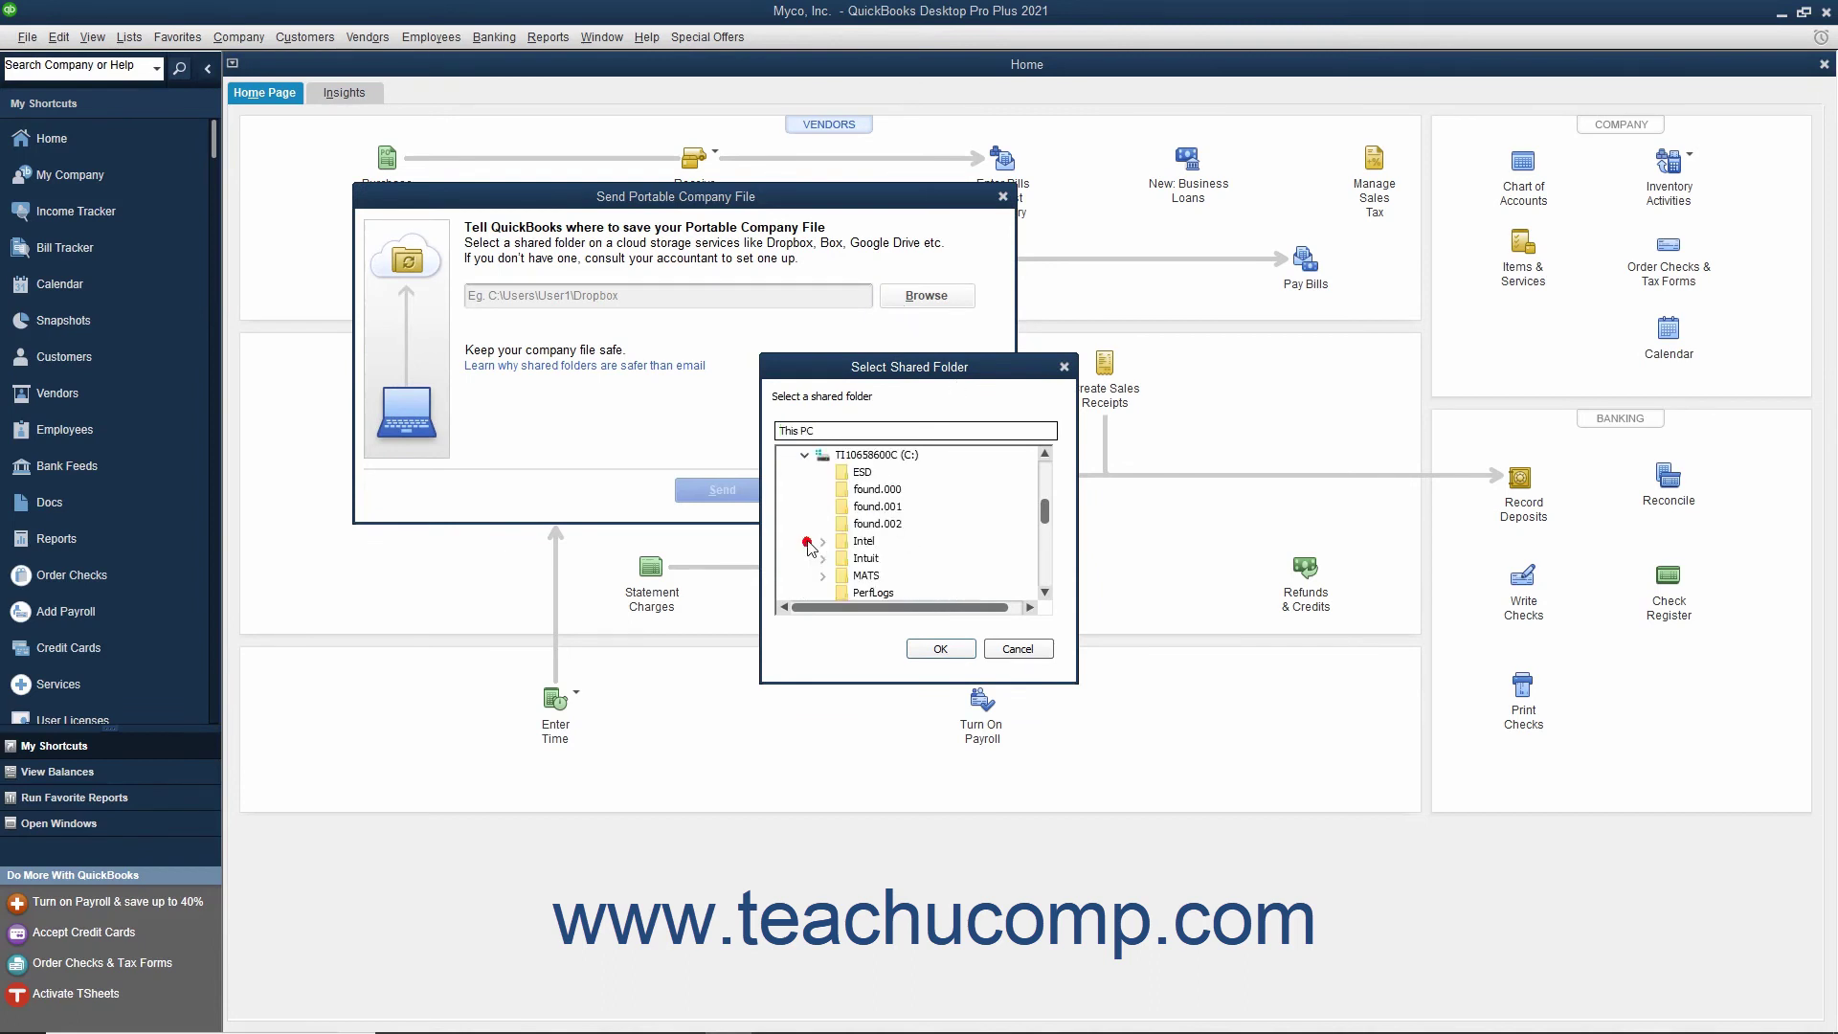
scroll(850, 550, "down", 3)
left_click(823, 559)
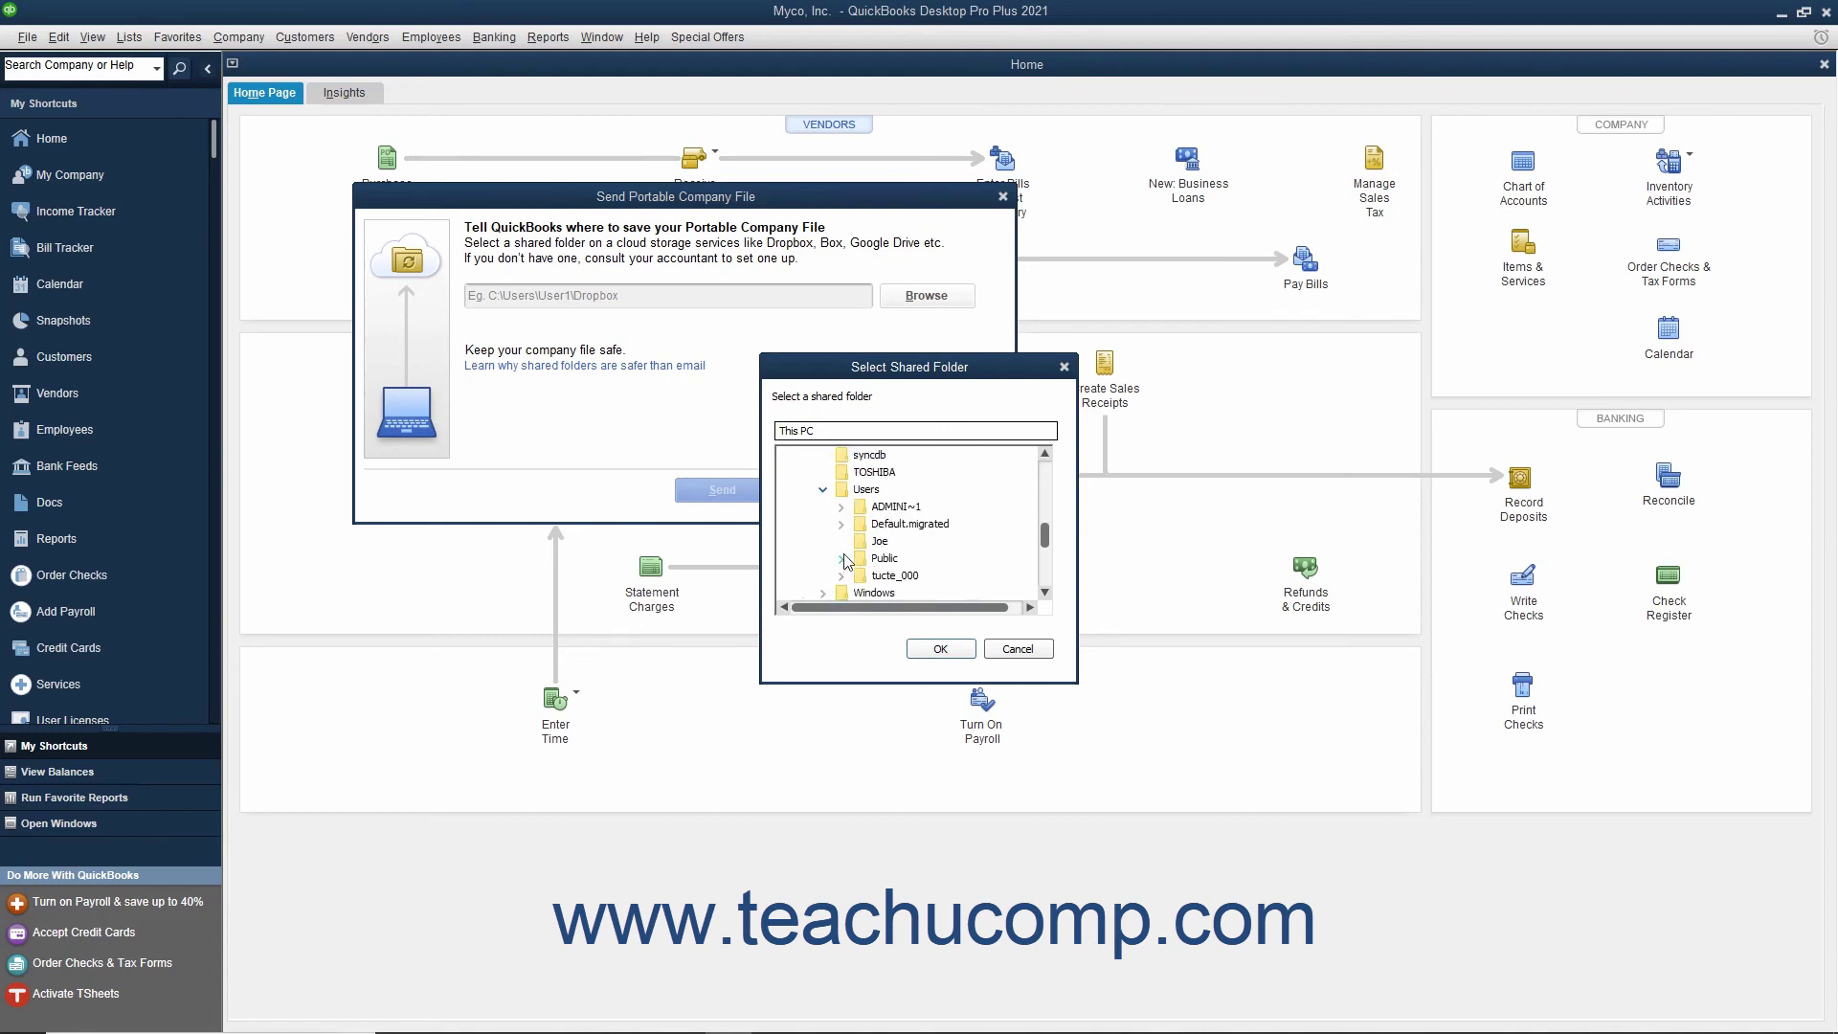
scroll(848, 579, "down", 2)
left_click(911, 576)
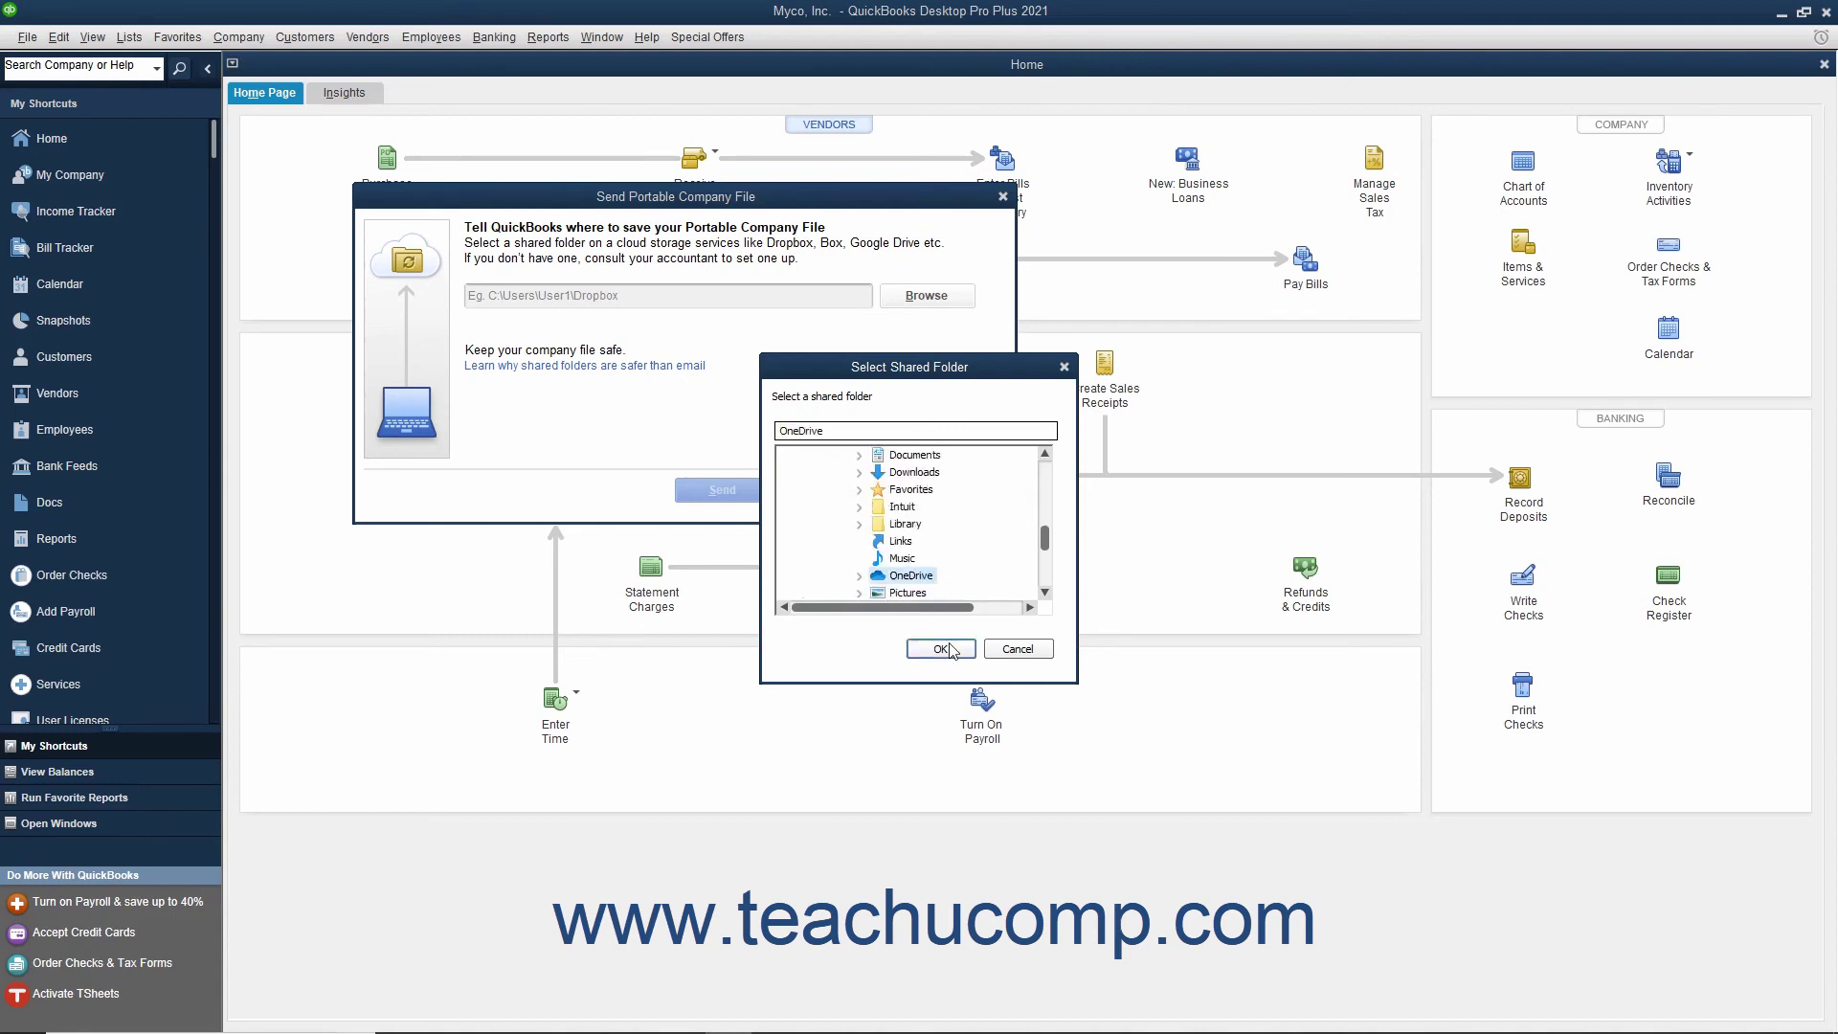
left_click(941, 649)
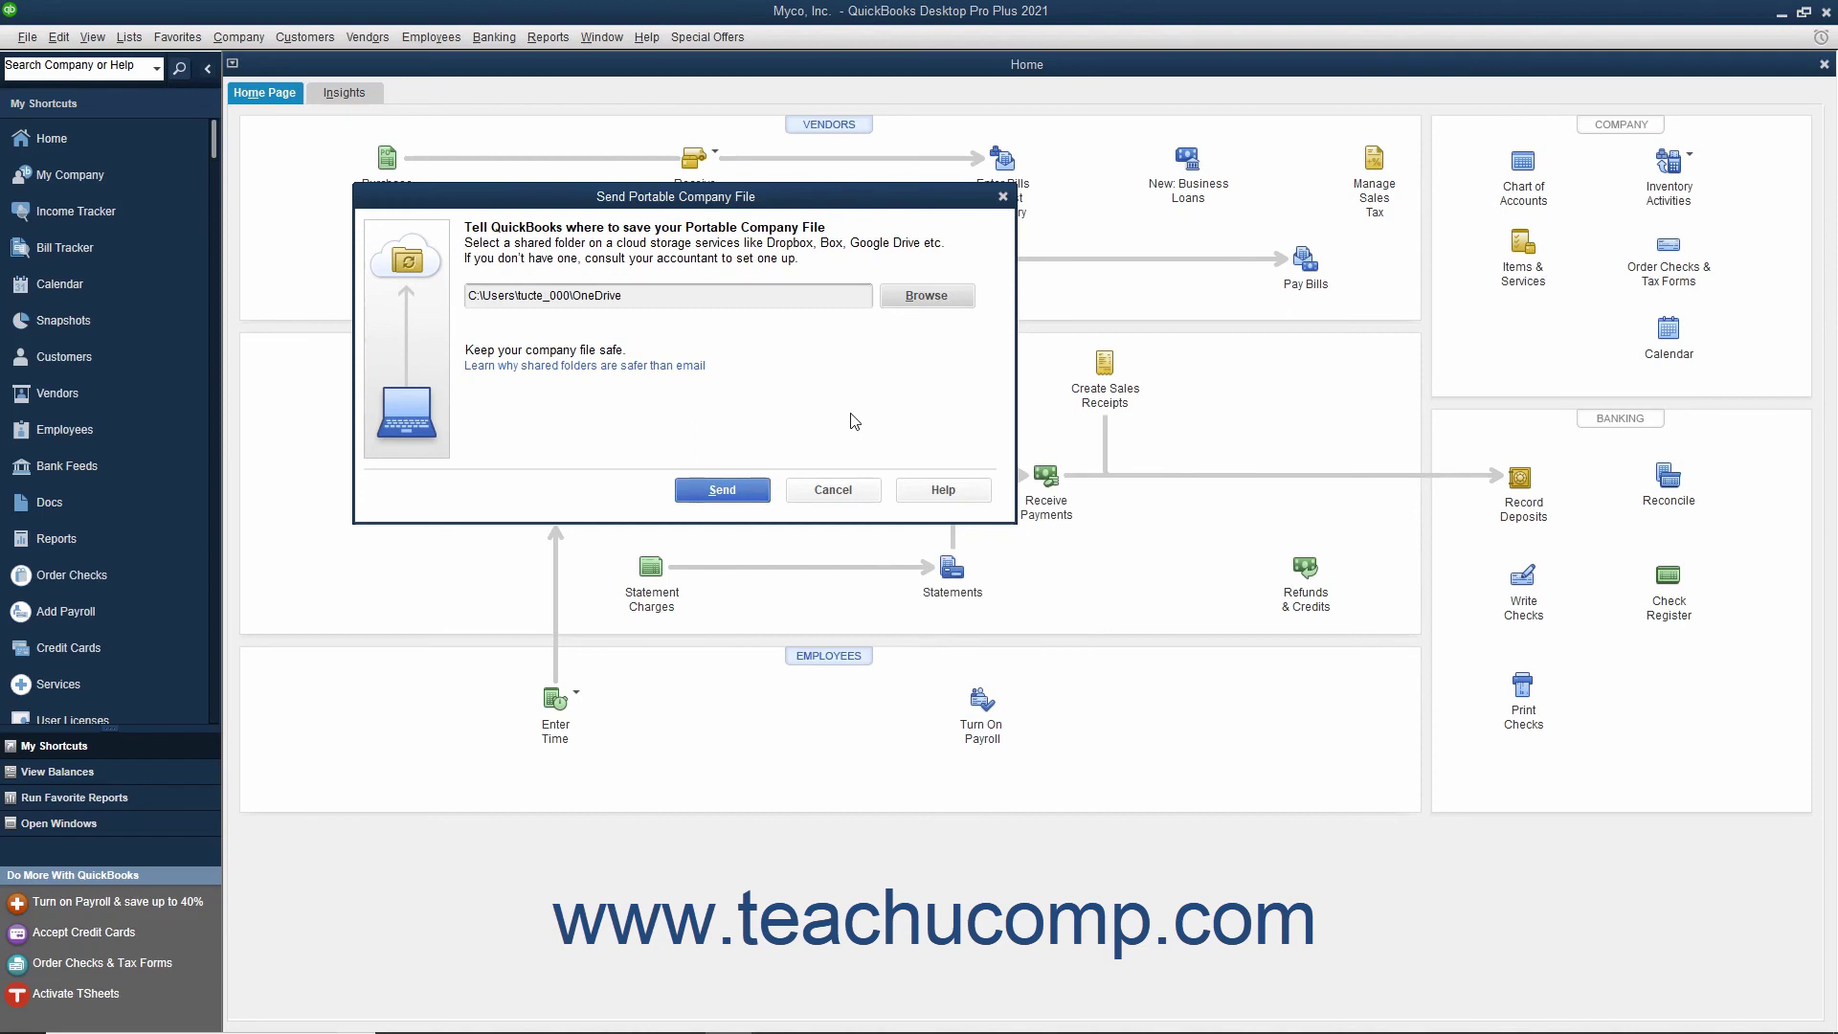
Step: Send the portable file to OneDrive, confirming the close-and-reopen prompt
left_click(758, 295)
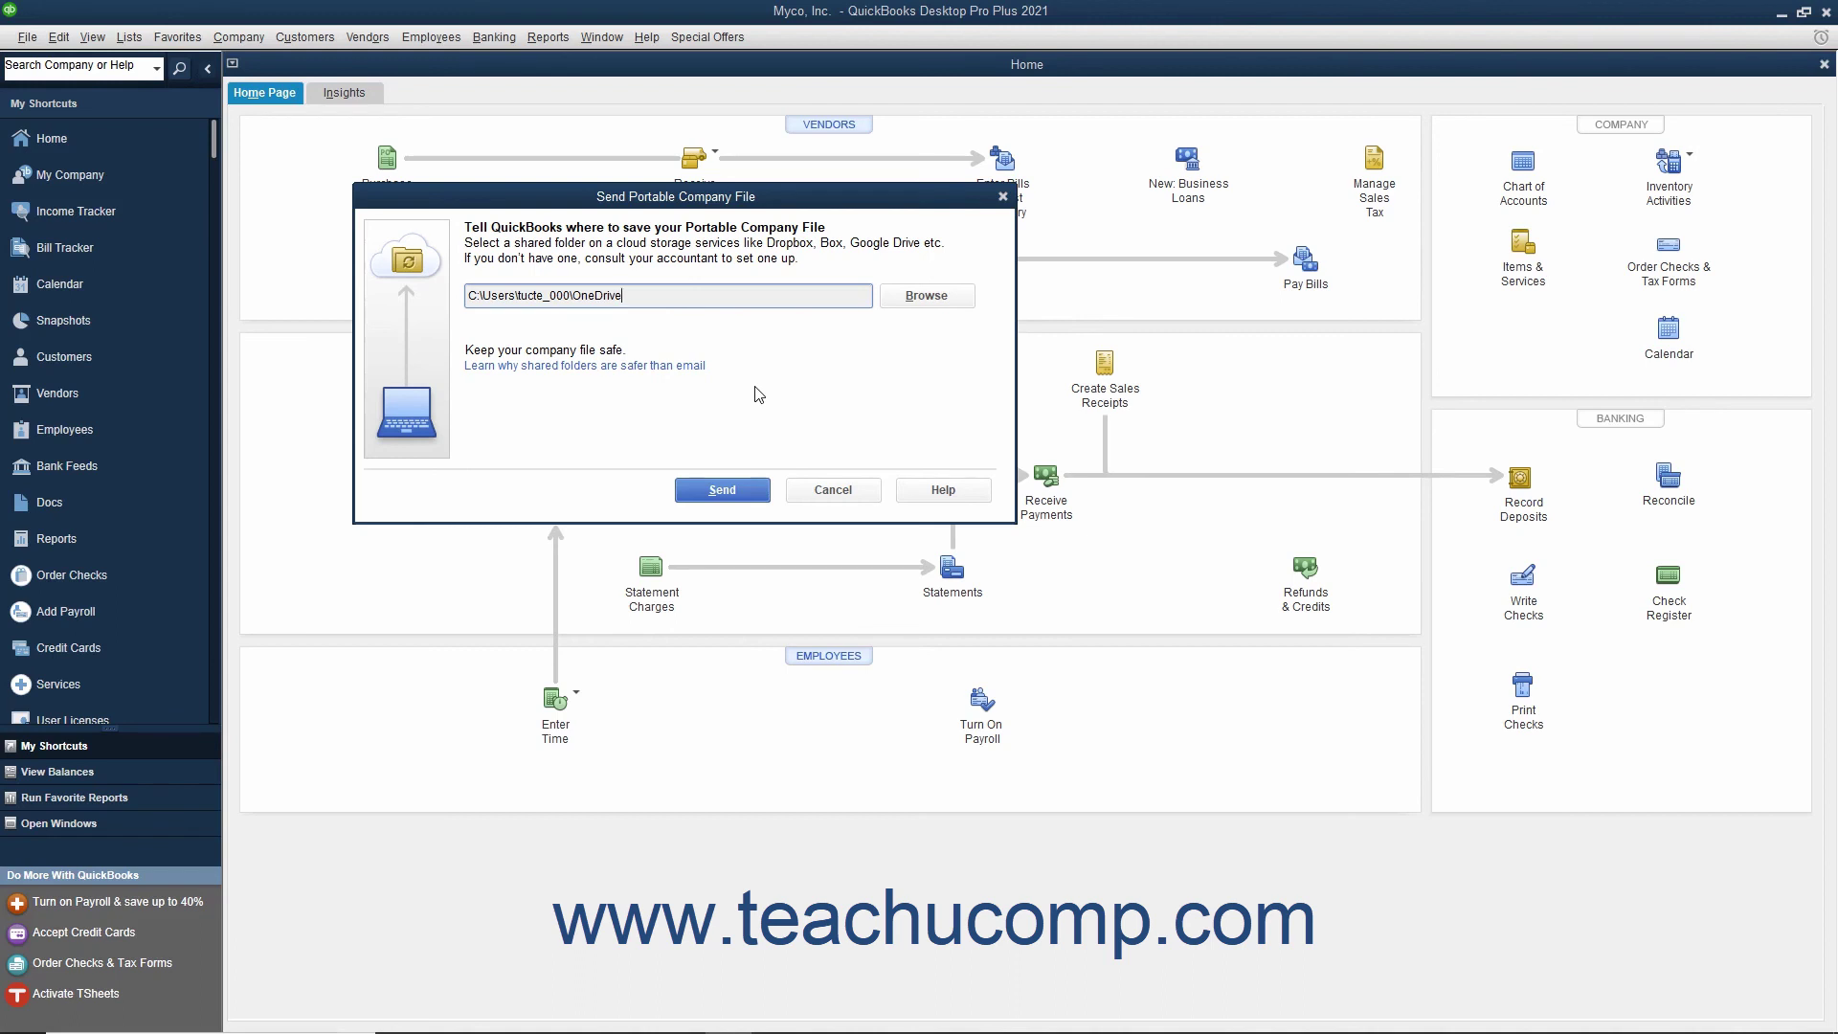
left_click(740, 488)
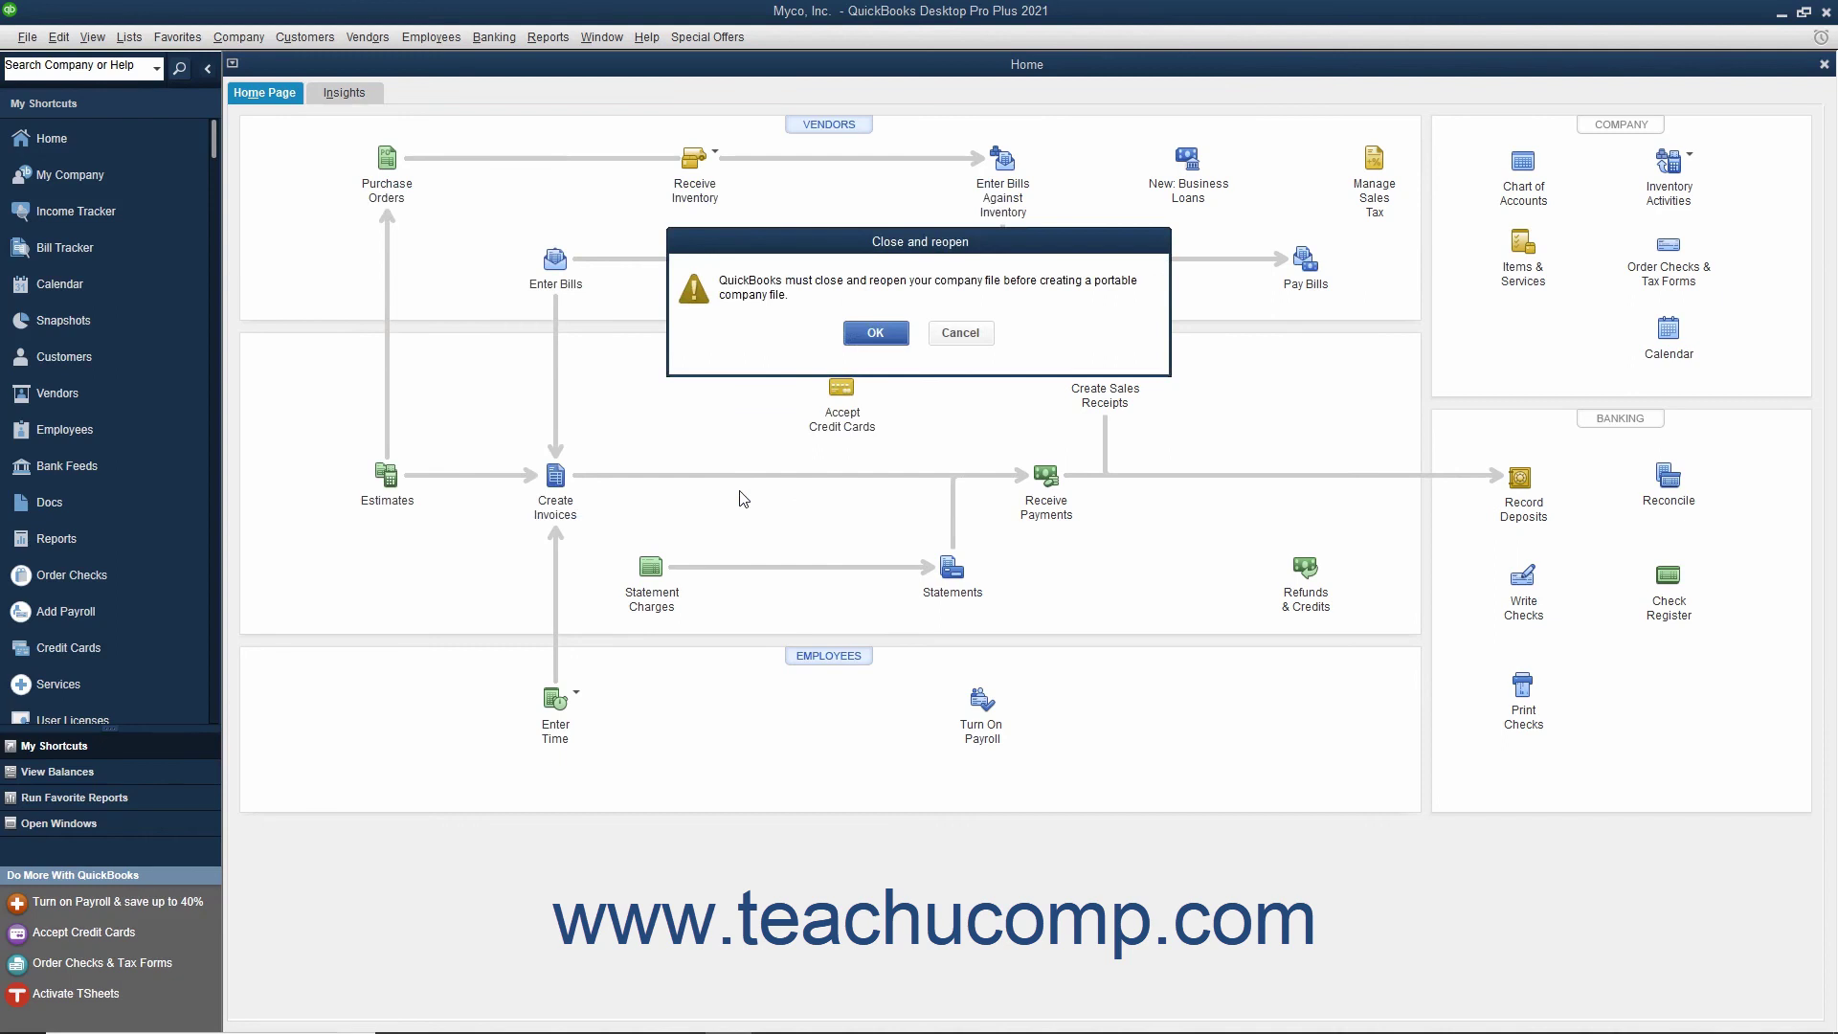
left_click(883, 337)
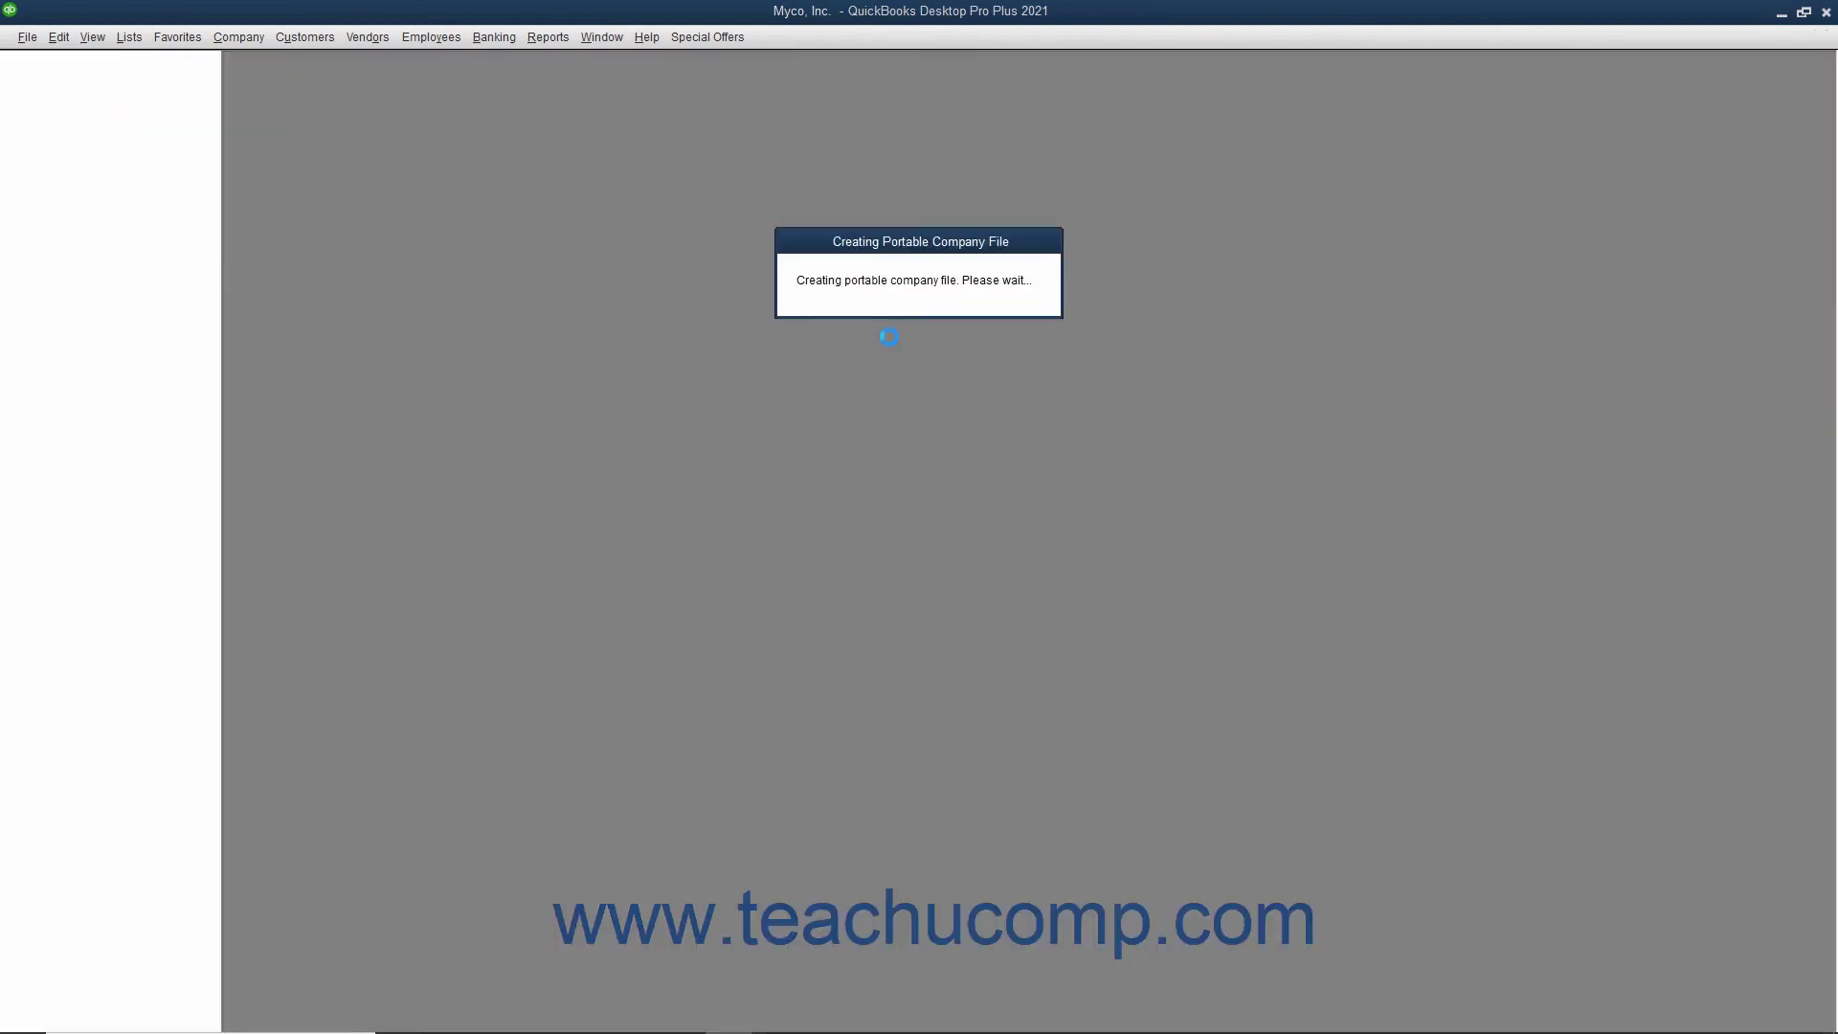